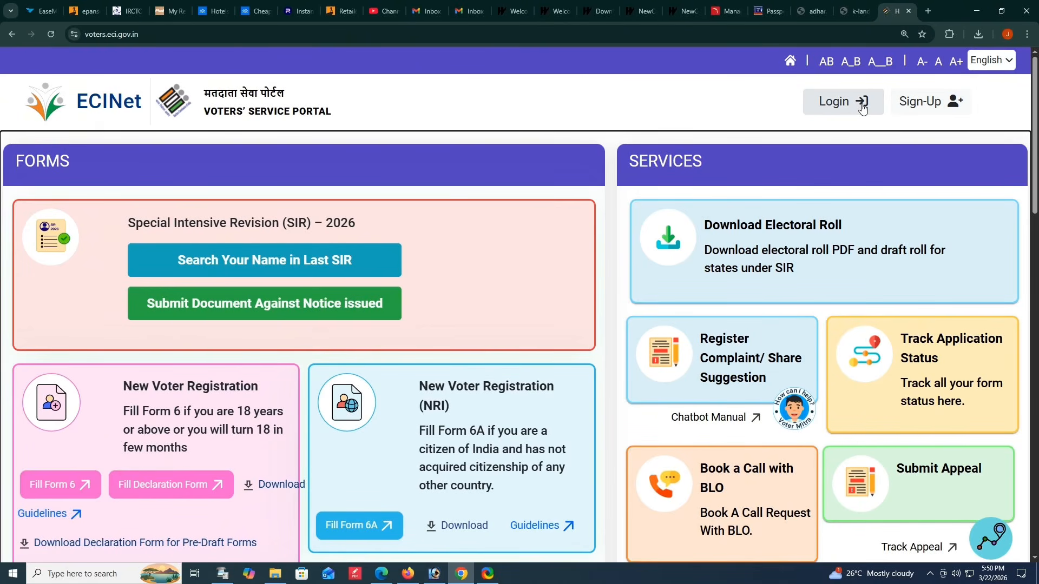
- Open the sign-up form for Indian resident electors and enter the mobile number
click(916, 109)
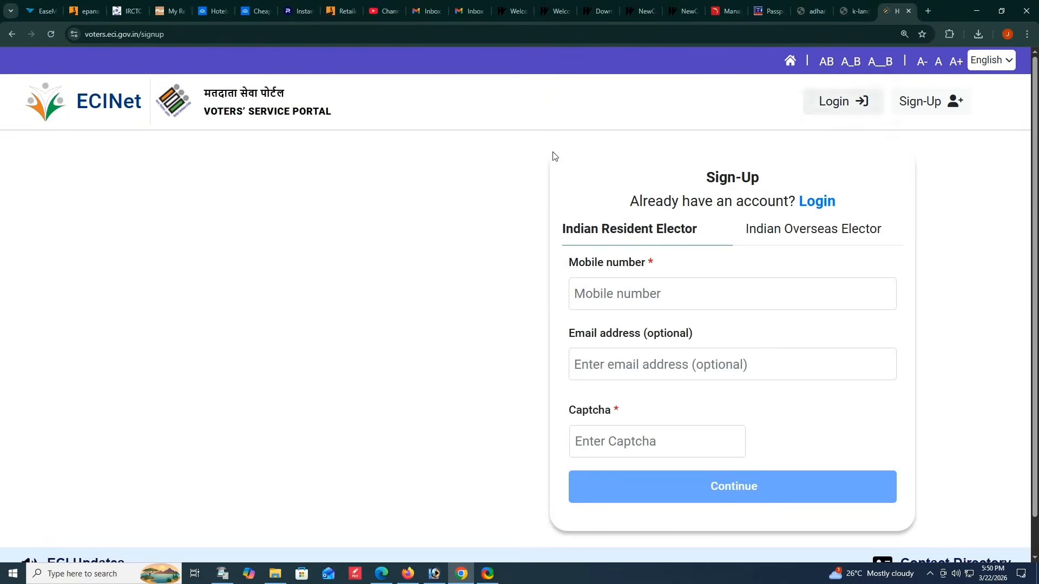
click(618, 299)
text(7)
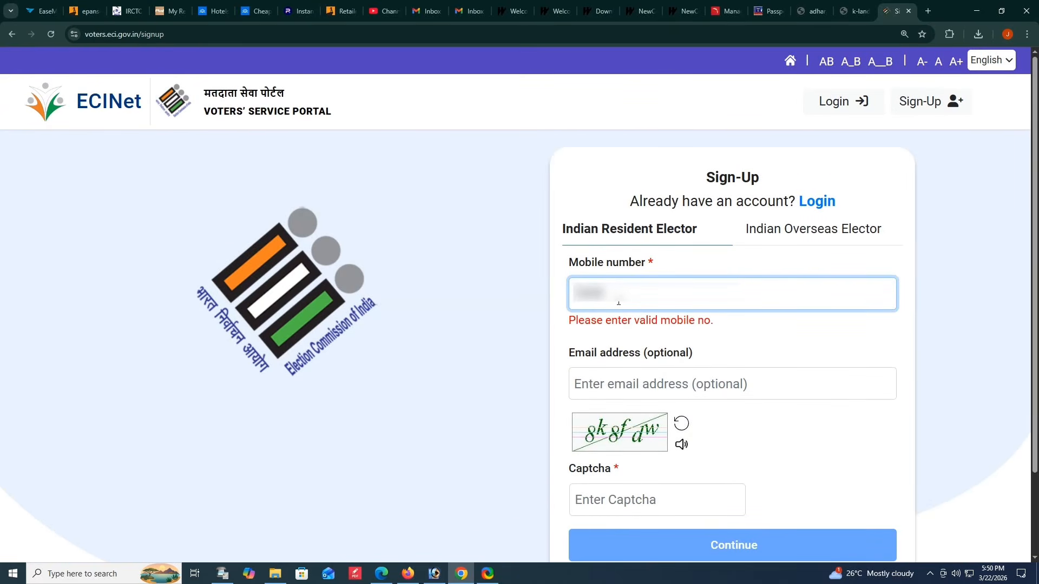
text(??????)
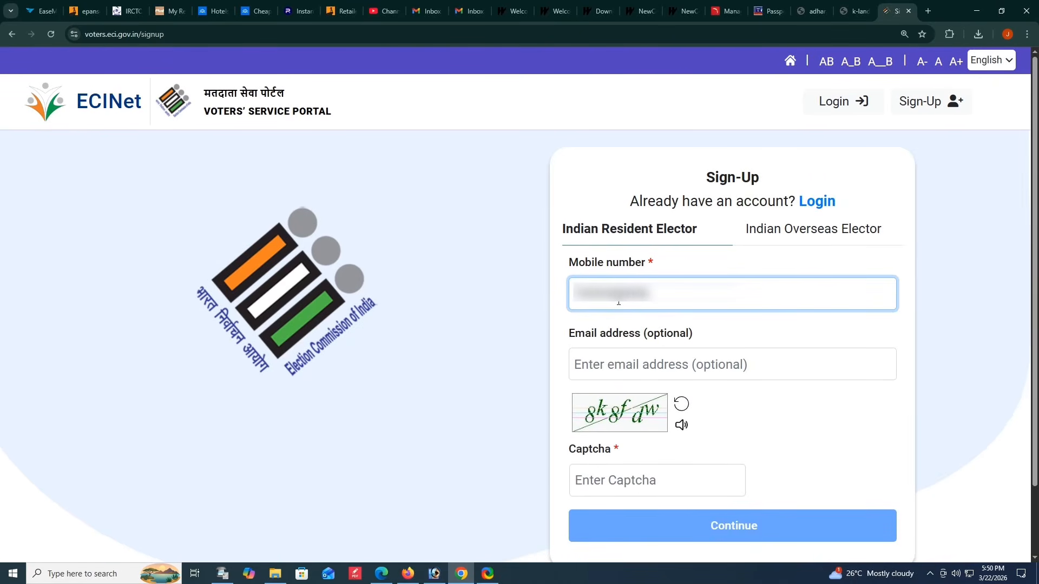
- Try to continue the sign-up by entering the displayed captcha, and dismiss the resulting notice
click(599, 476)
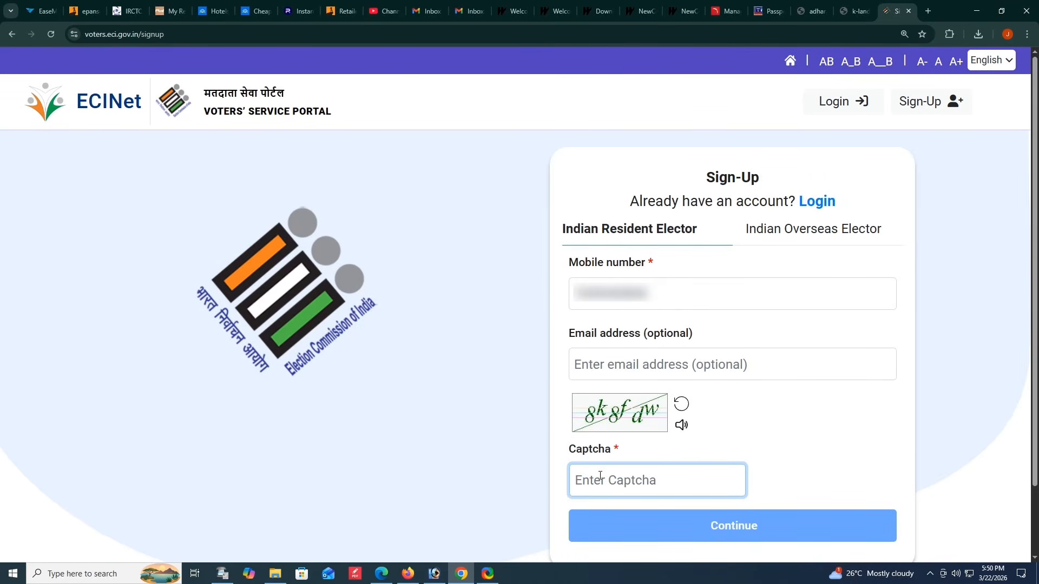
text(8k)
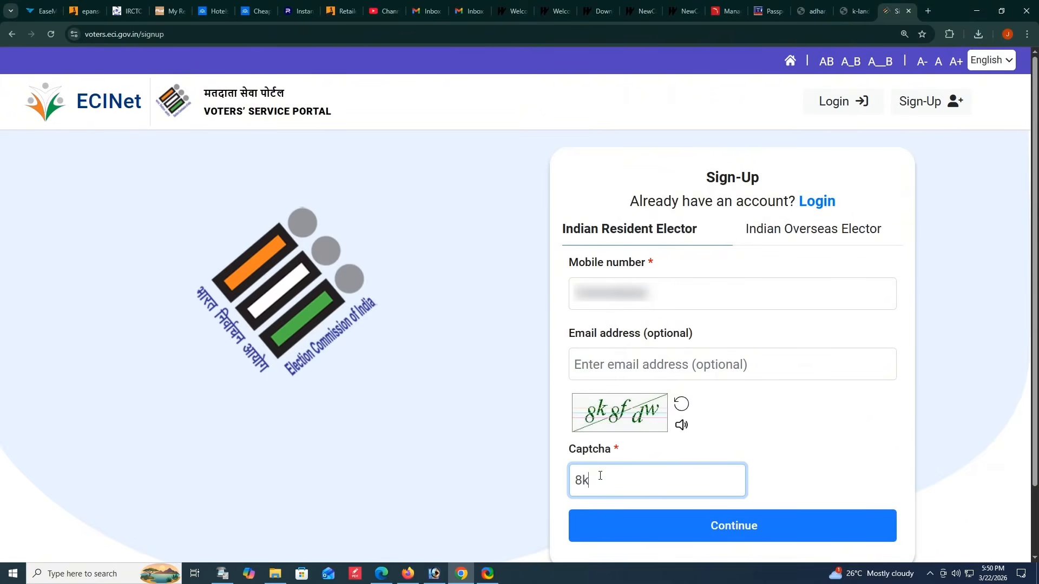
text(8fdw)
click(666, 516)
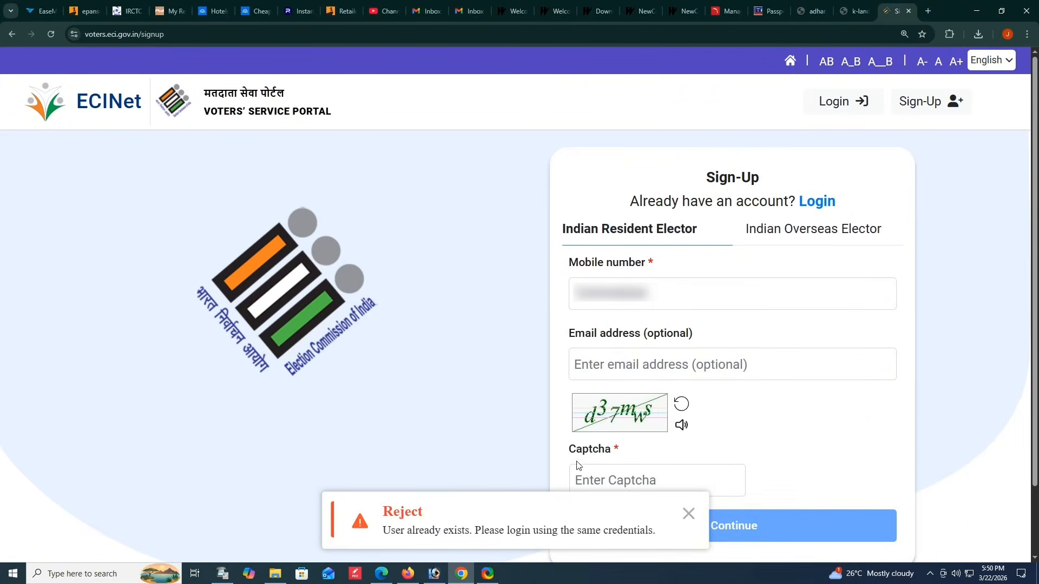
click(688, 514)
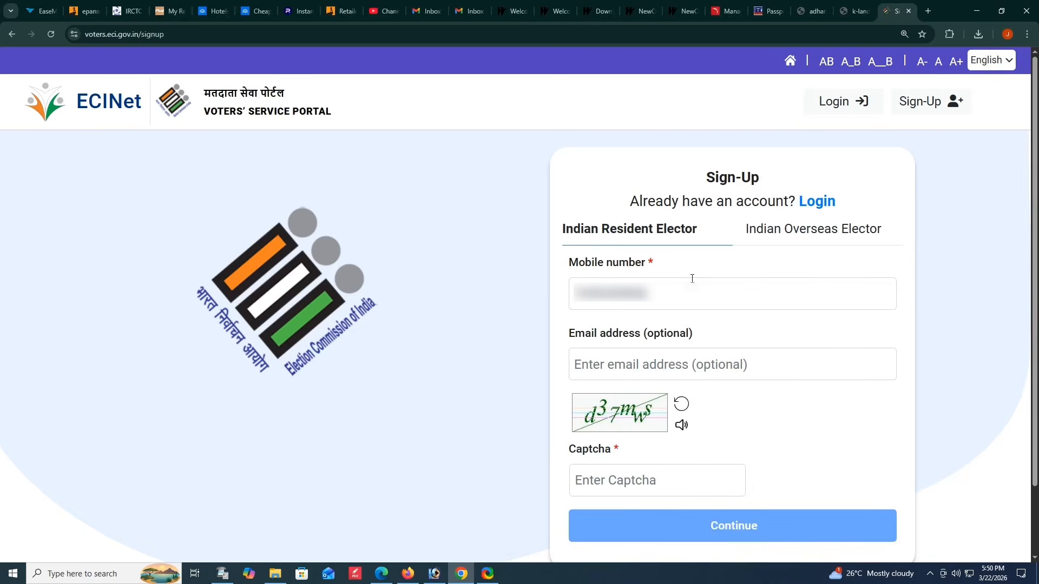
- Switch to the login form and enter the registered mobile number
click(815, 201)
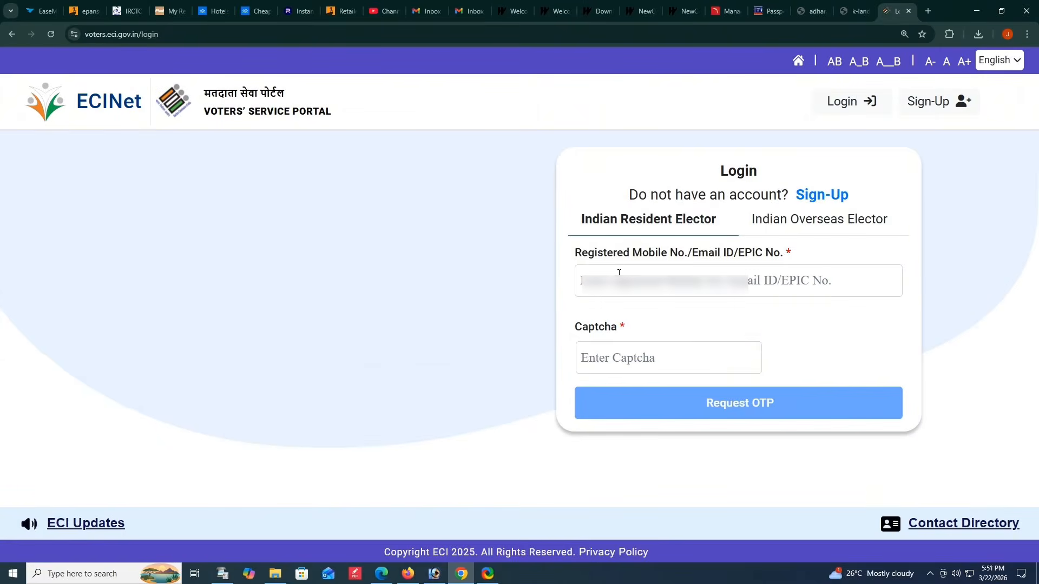
click(619, 272)
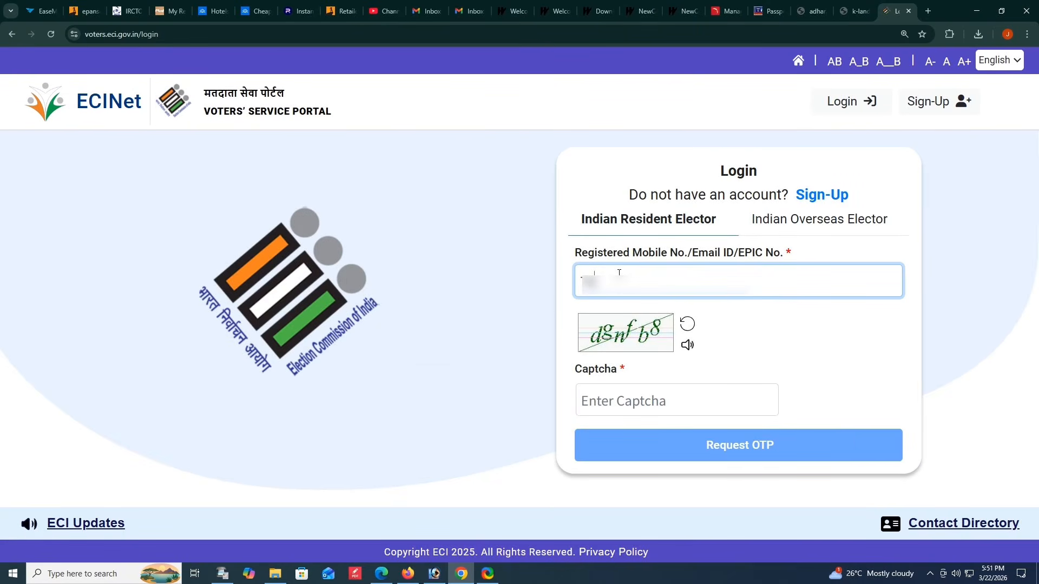
text(**********)
- Request an OTP using the displayed captcha, and log in by entering the received OTP
click(608, 390)
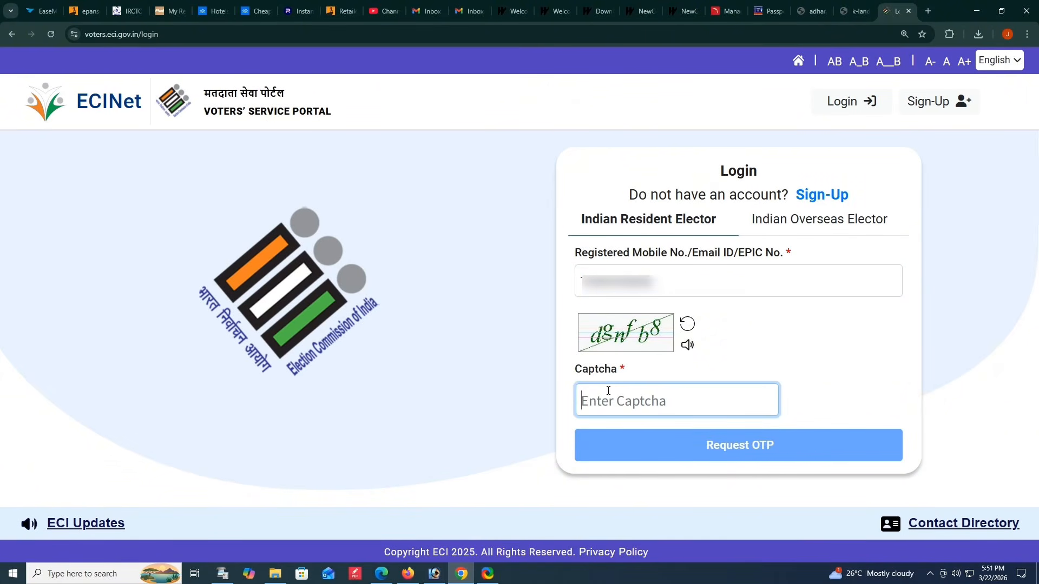
text(dgn)
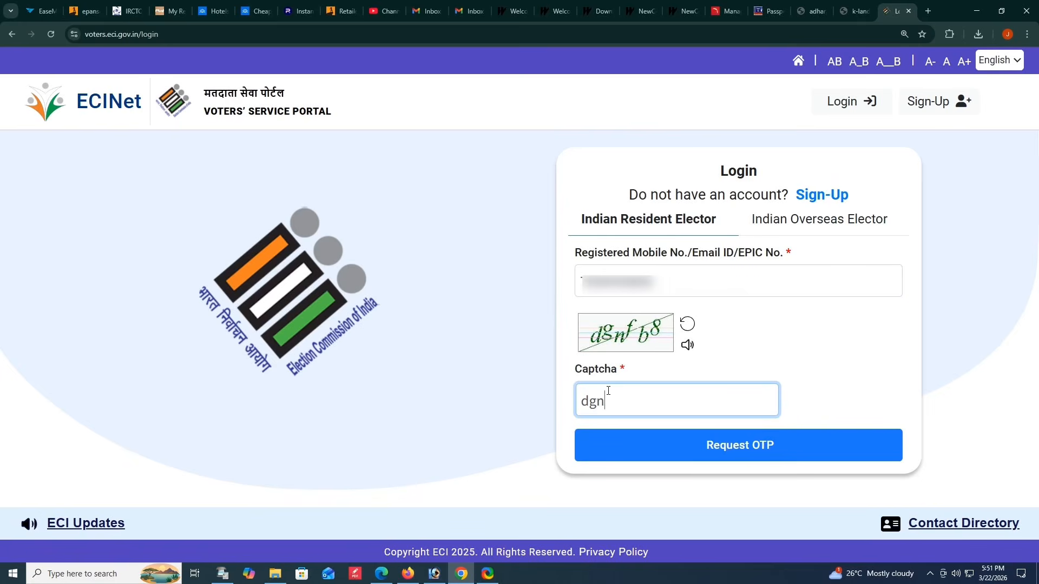
text(fb8)
click(716, 450)
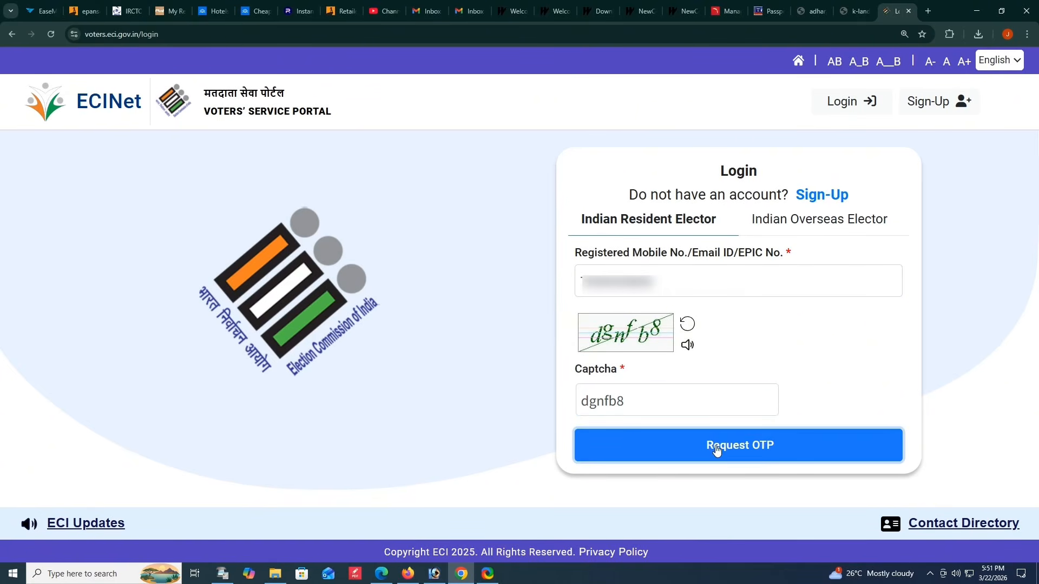
text(72***9)
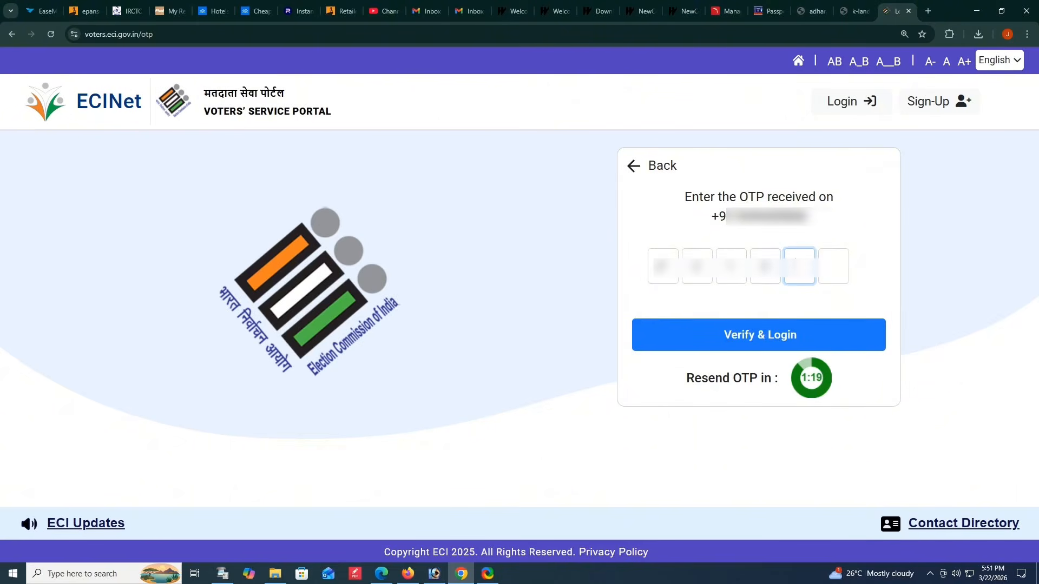
click(746, 337)
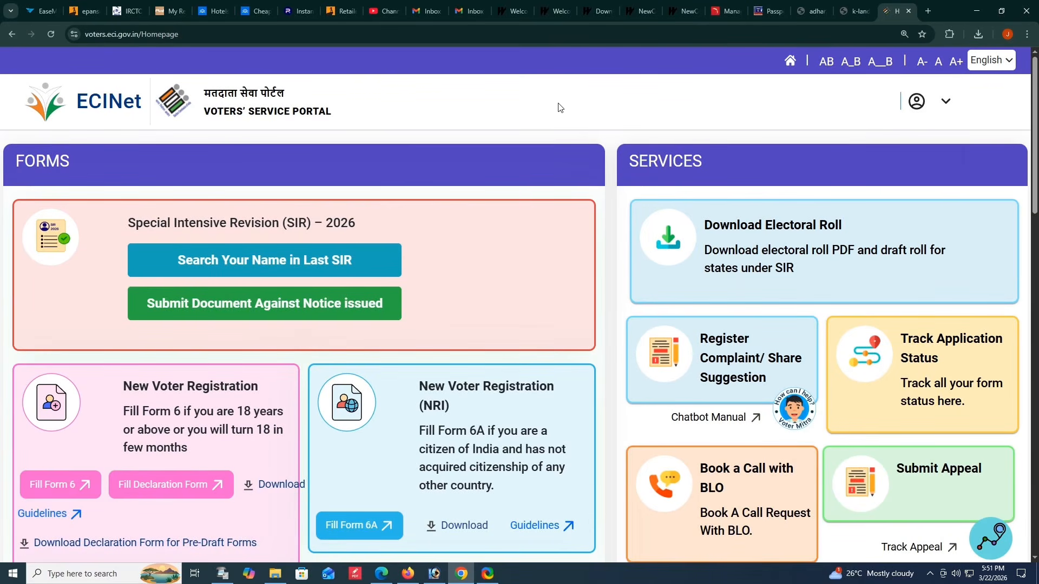
- Open the online Form 6 for new voter registration
scroll(384, 203, down, 5)
scroll(384, 203, up, 2)
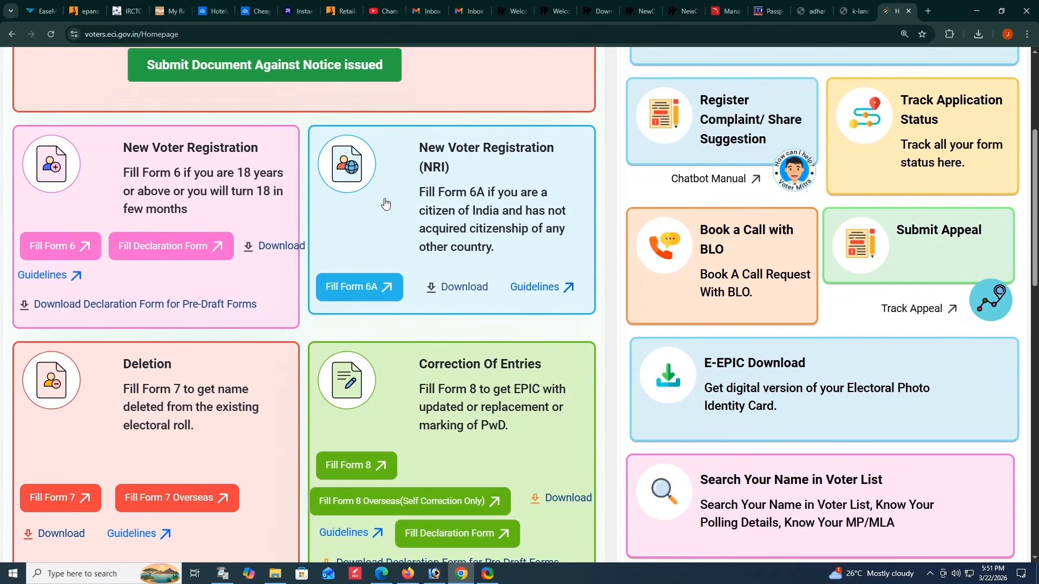
scroll(384, 203, up, 1)
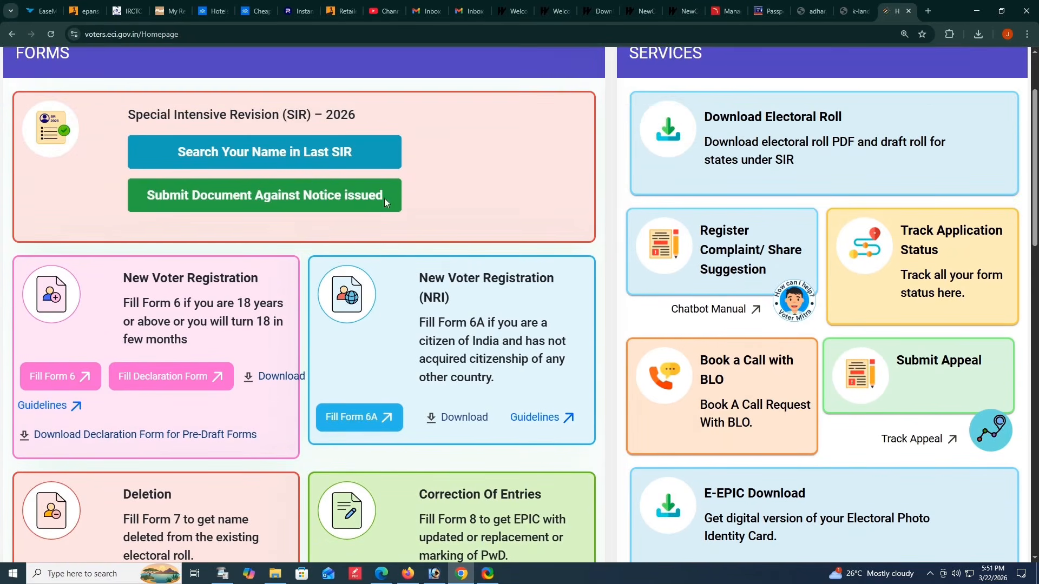
click(61, 380)
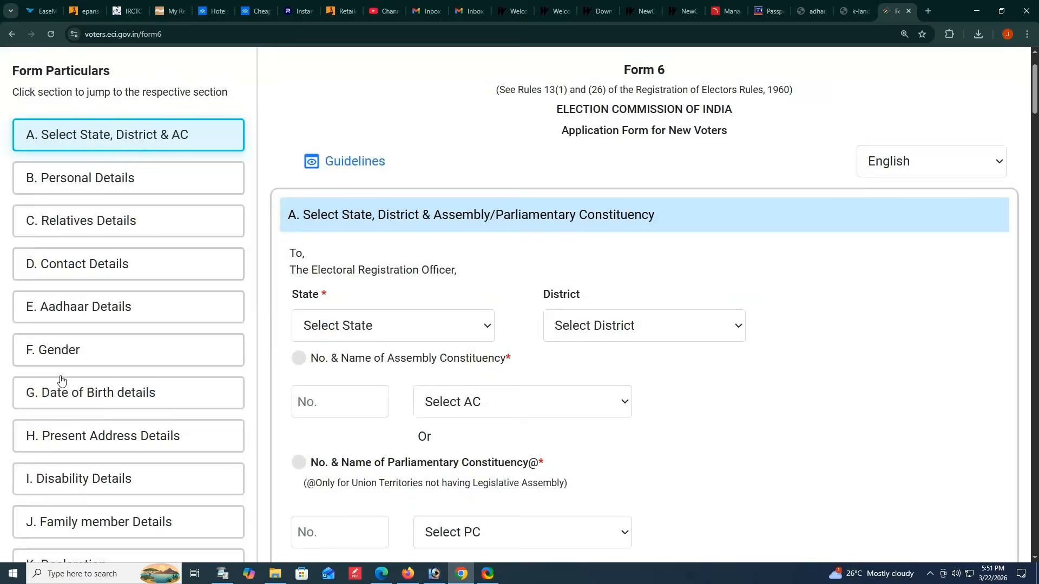
- Set the state to West Bengal and the district to NADIA in Form 6's section A
key(ctrl+minus)
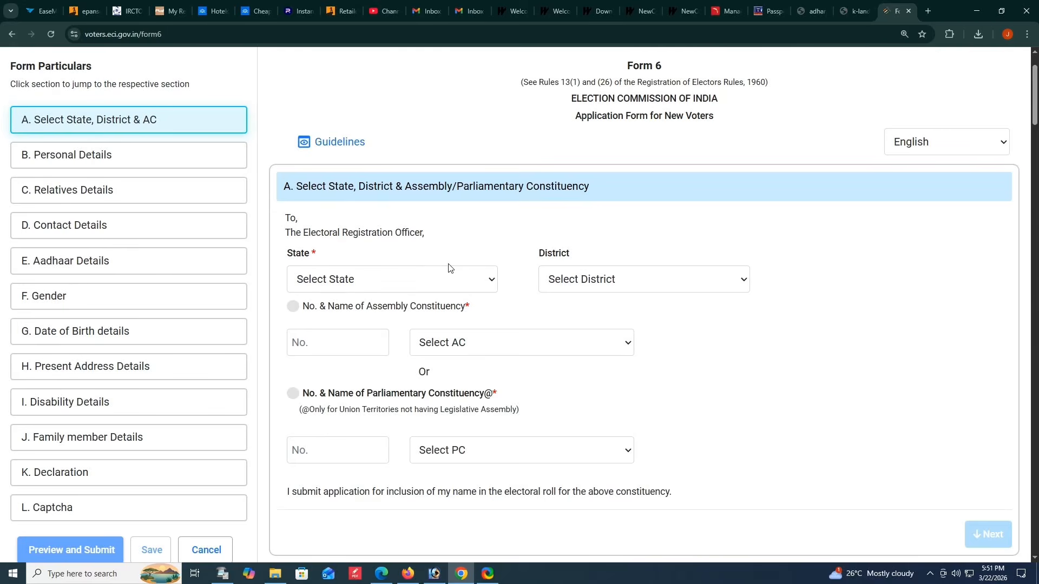
scroll(452, 266, down, 1)
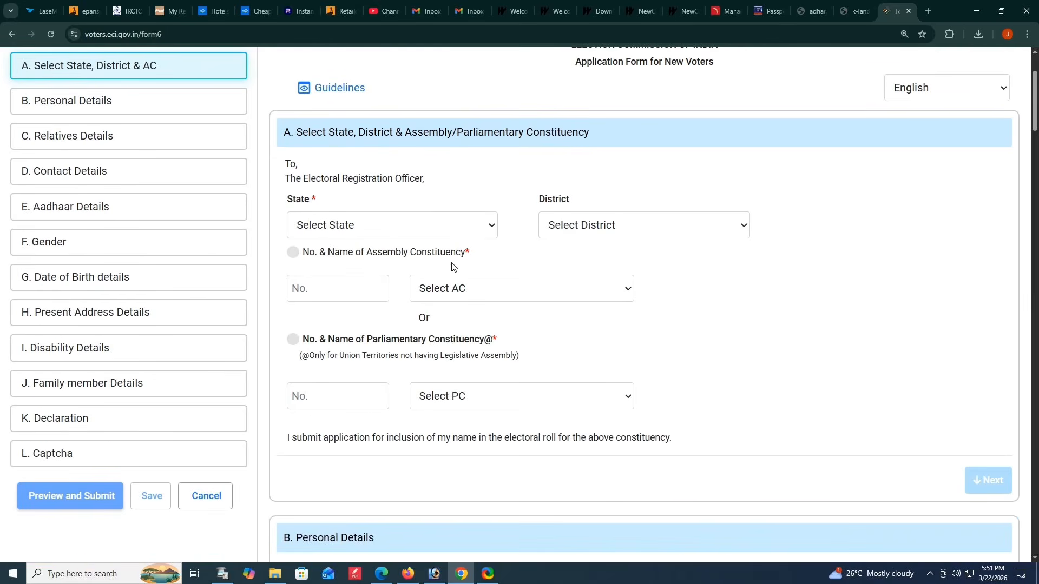
click(352, 232)
scroll(378, 487, down, 10)
click(377, 553)
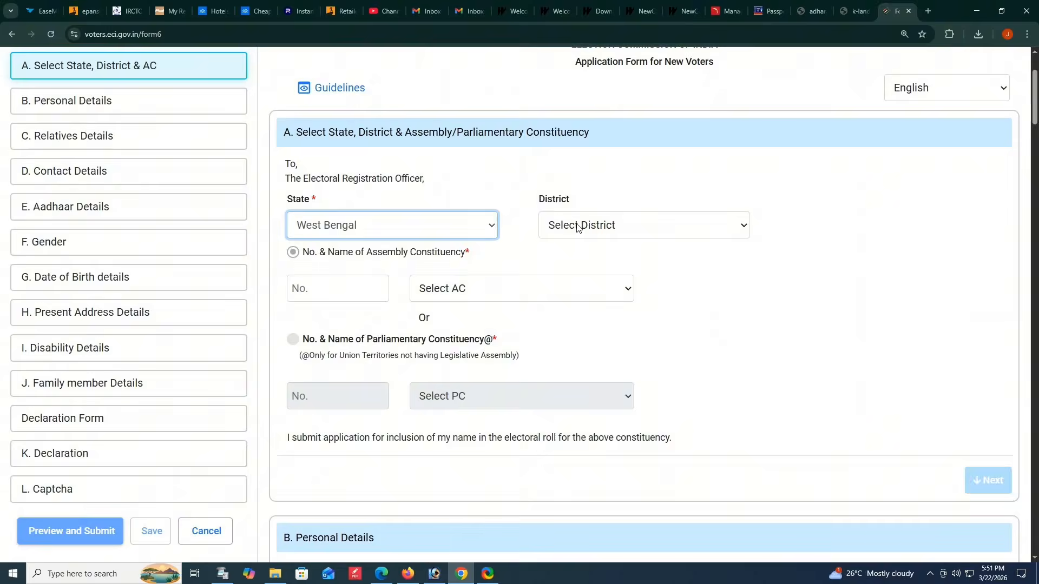
click(576, 222)
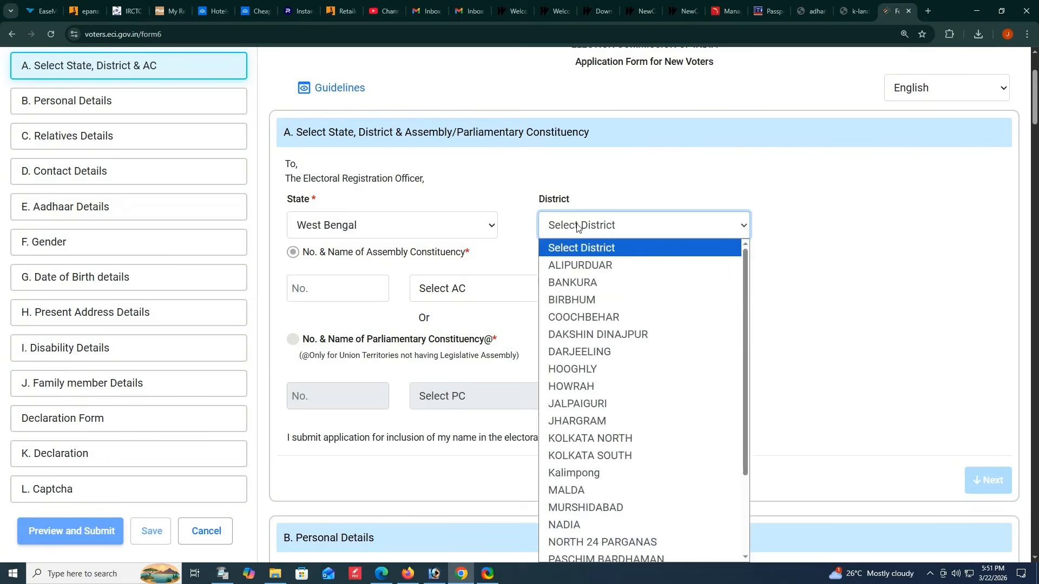
scroll(612, 465, down, 3)
click(573, 421)
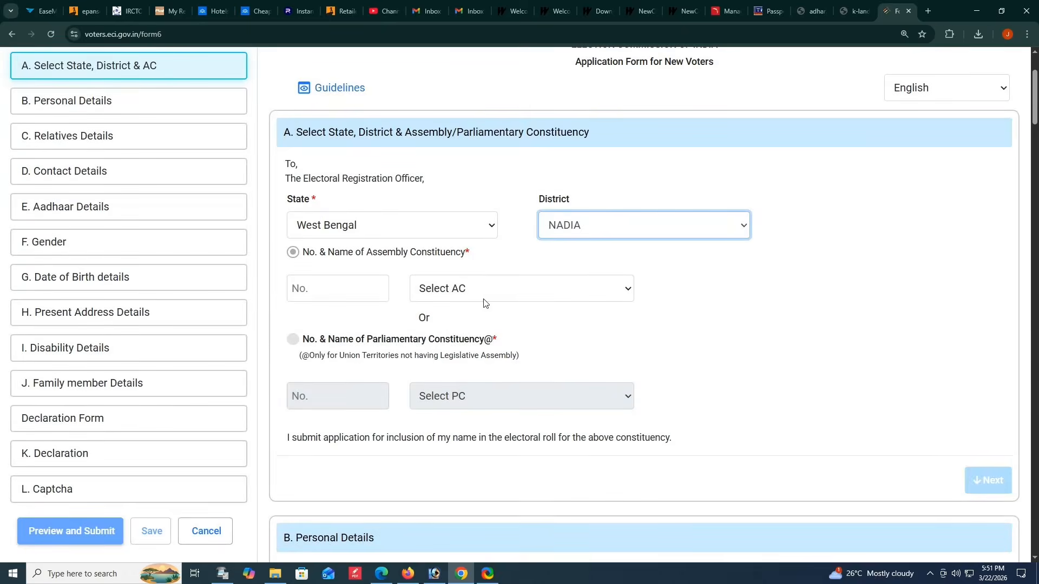
- Choose Chapra as the assembly constituency and proceed to the Personal Details section
click(485, 299)
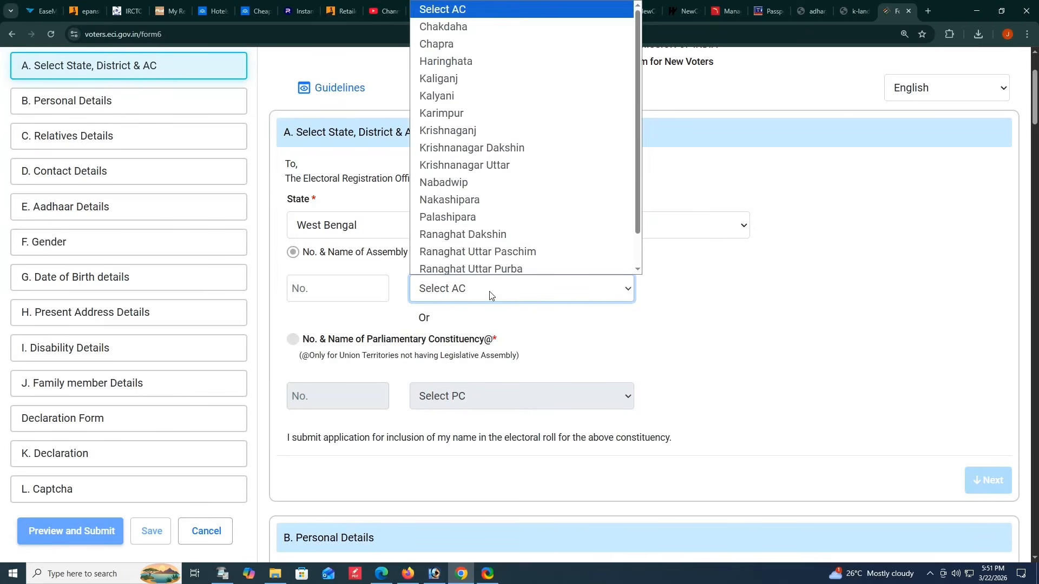
click(444, 41)
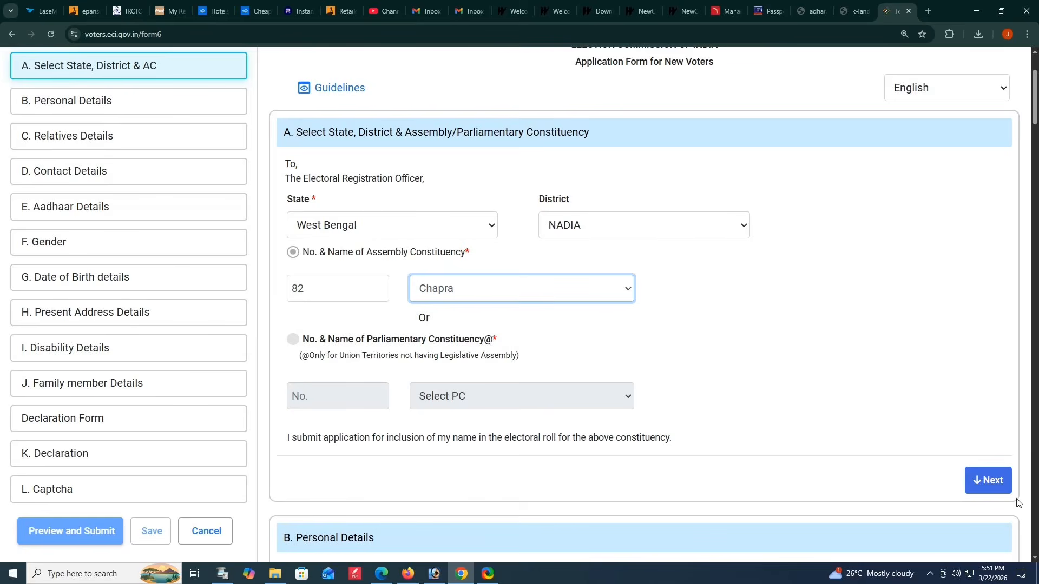
click(980, 467)
- Enter the applicant's first name in Personal Details and accept its Bengali transliteration
click(376, 258)
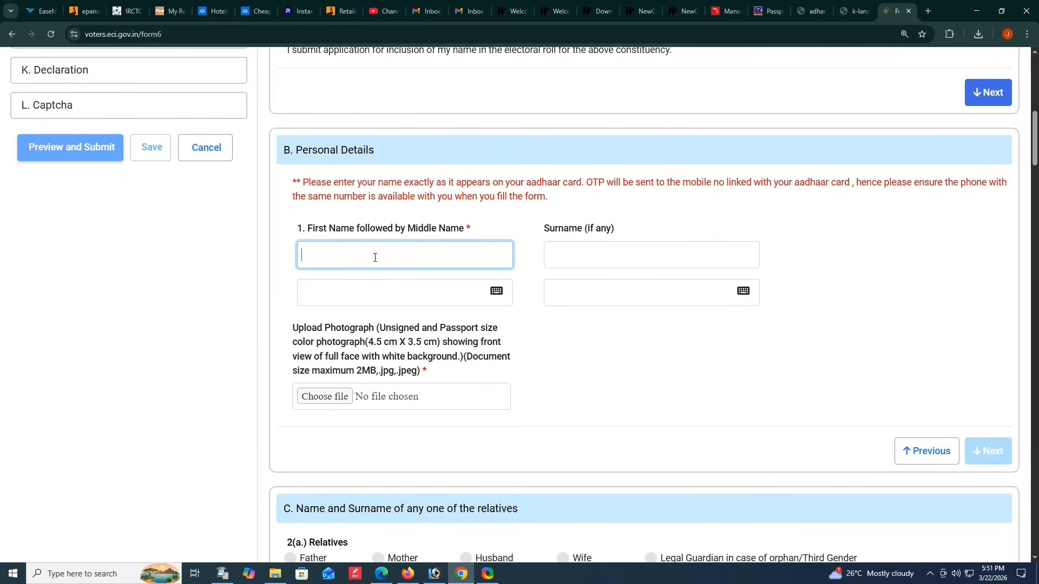
text(????????)
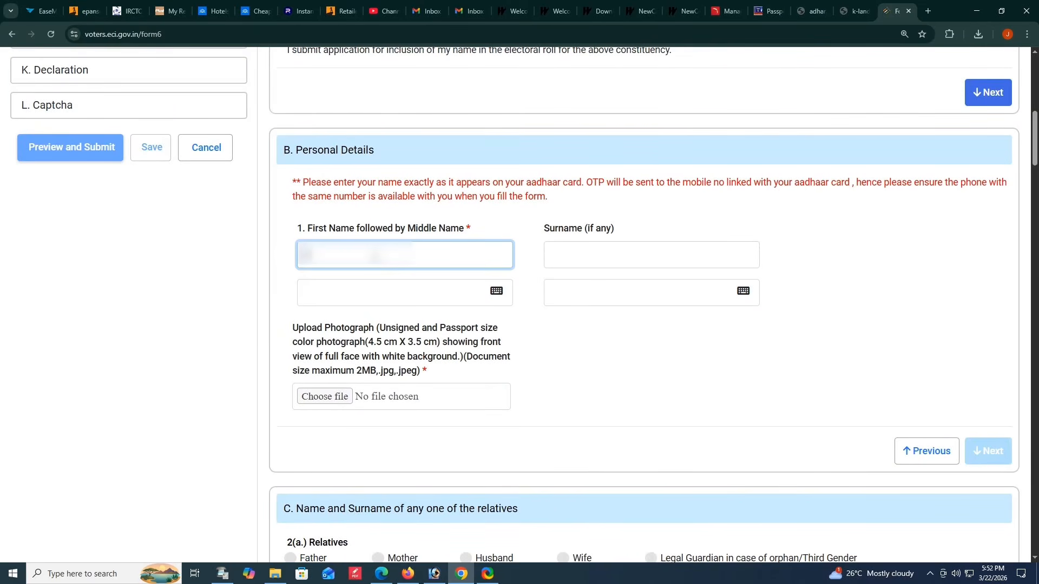
text(???)
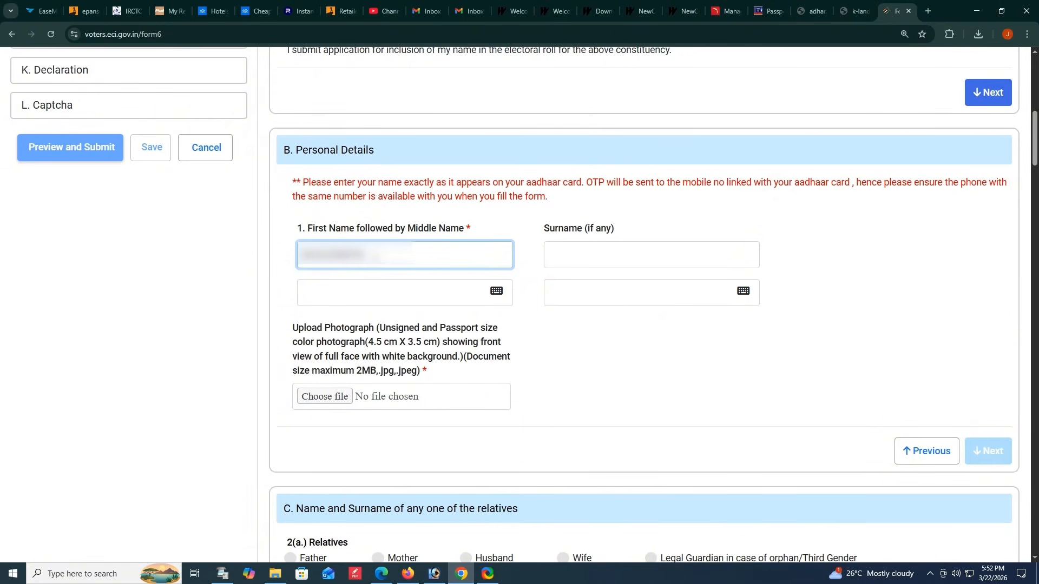
key(Tab)
key(Tab)
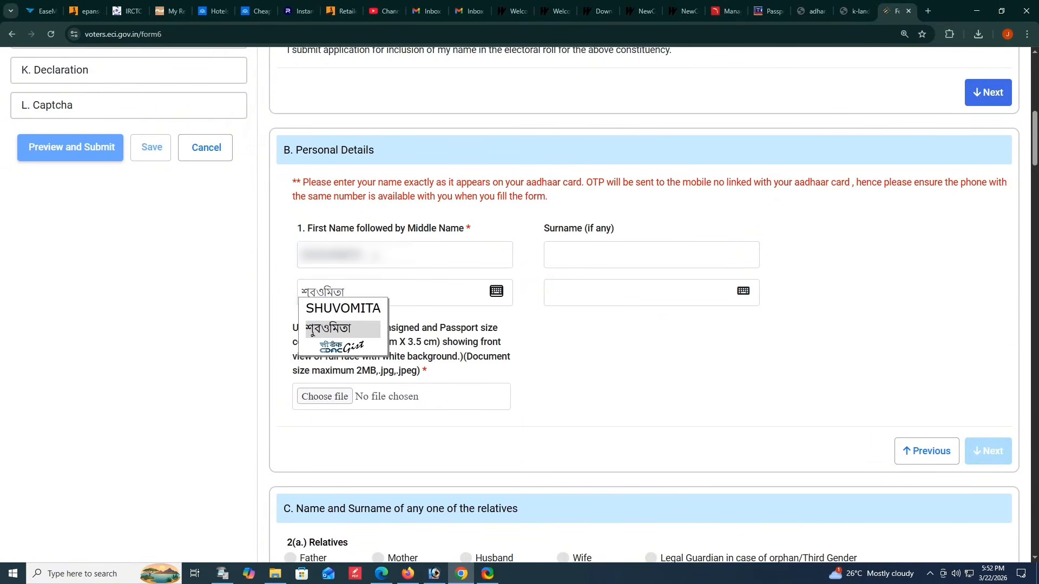
key(Tab)
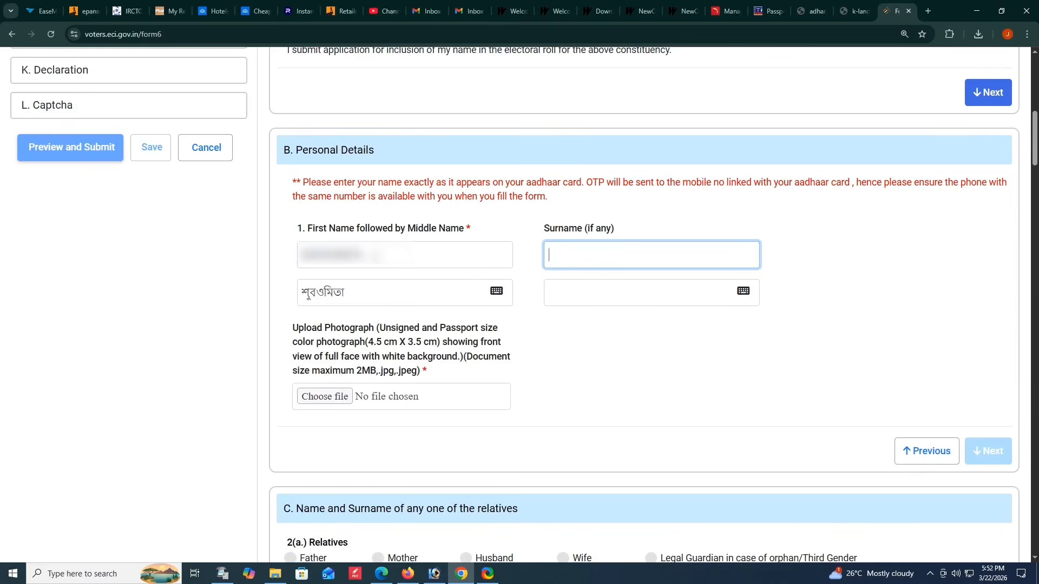
- Enter the applicant's surname and accept its Bengali transliteration
text(???)
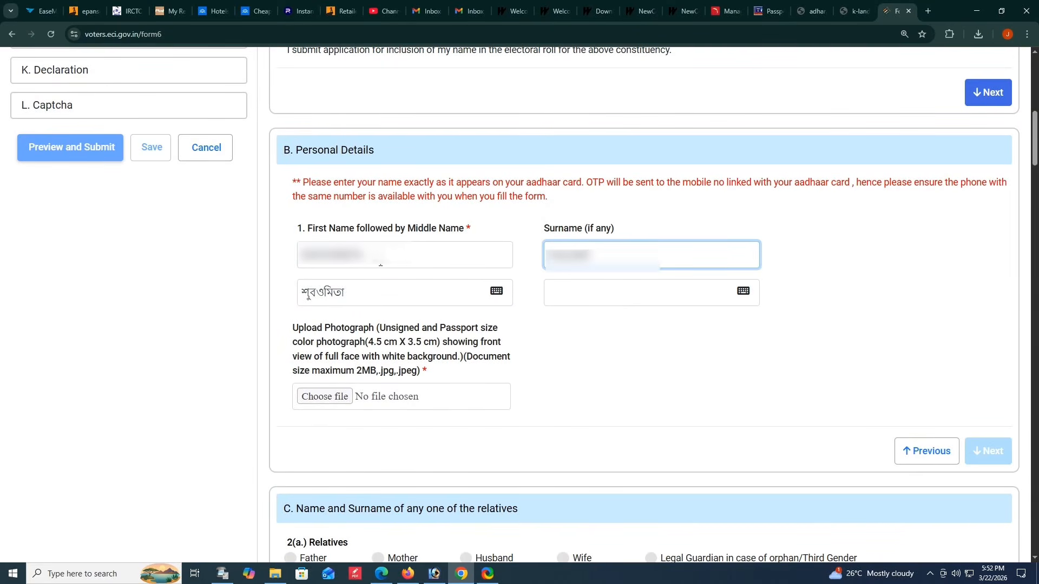
key(Tab)
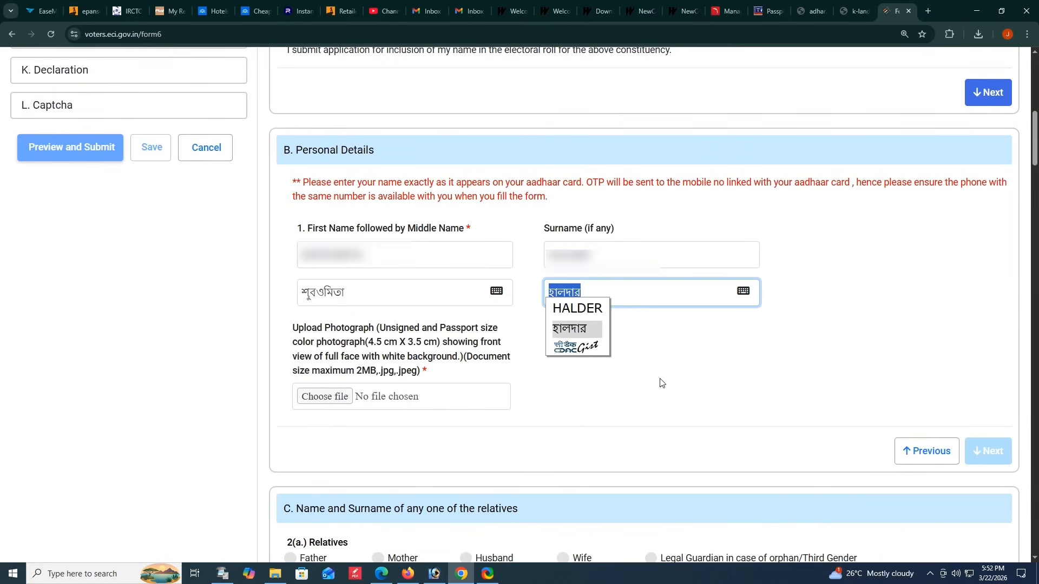
click(661, 383)
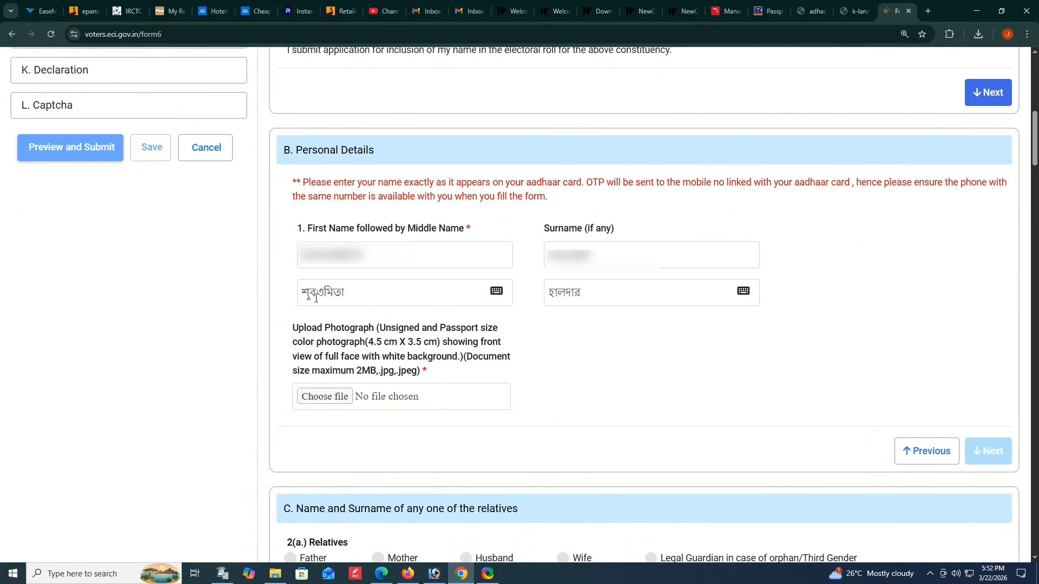
- Correct the Bengali spelling of the applicant's first name using the on-screen Inscript keyboard, and close the keyboard
click(367, 288)
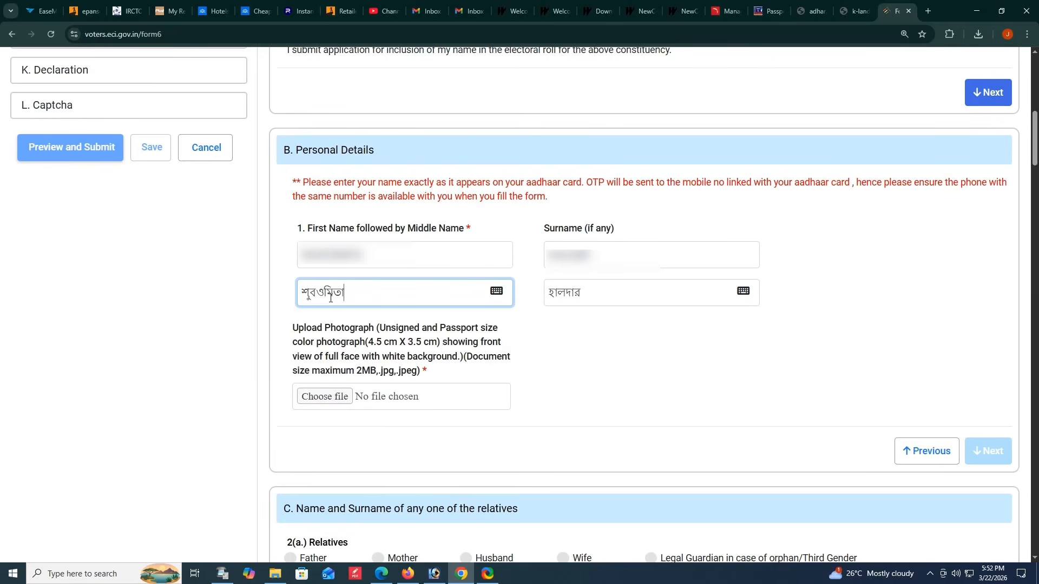
key(BackSpace)
key(BackSpace)
key(BackSpace)
click(496, 291)
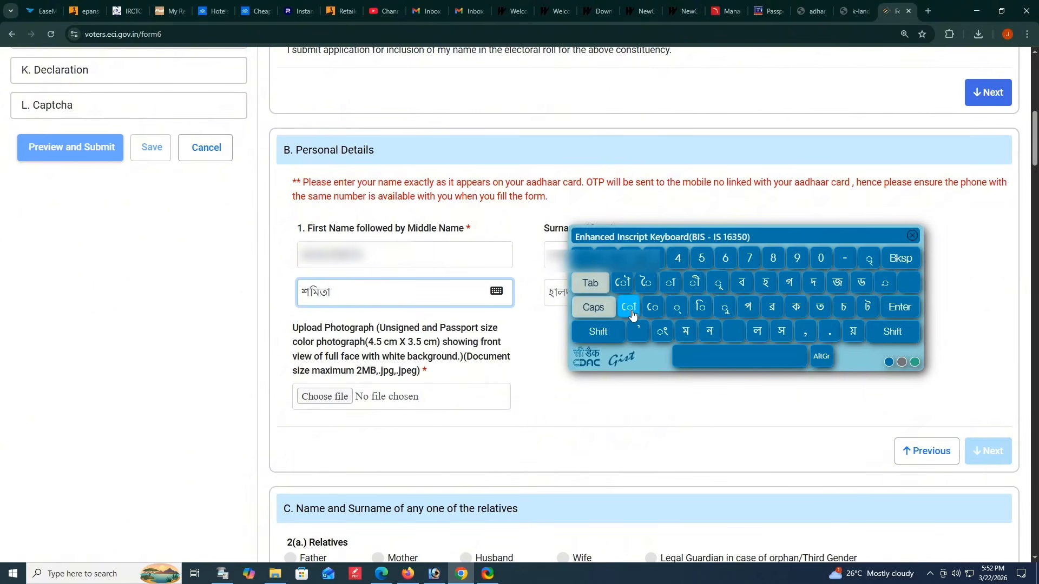
click(725, 307)
click(822, 357)
click(822, 357)
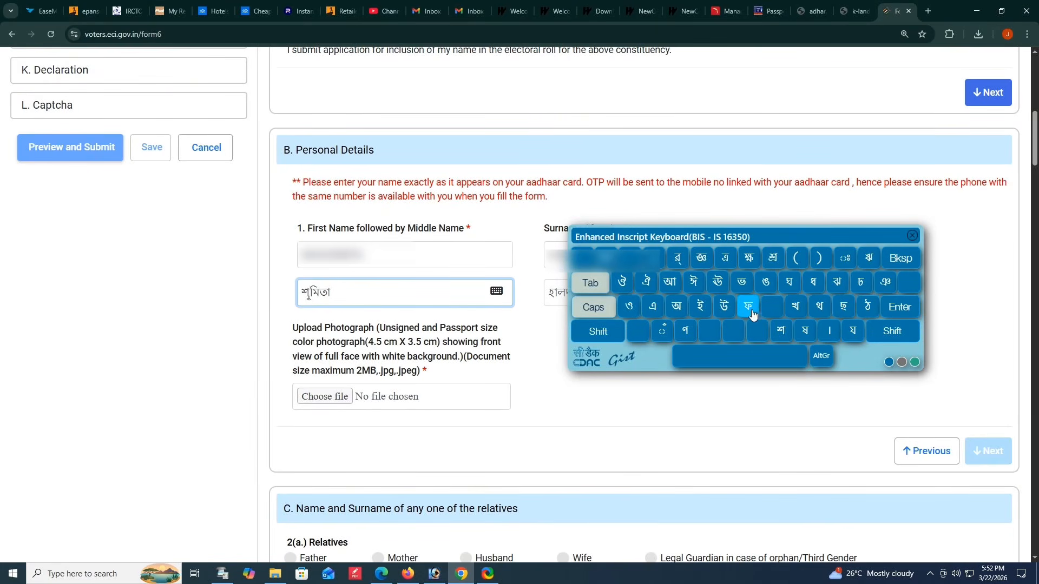
click(741, 283)
click(911, 235)
click(812, 259)
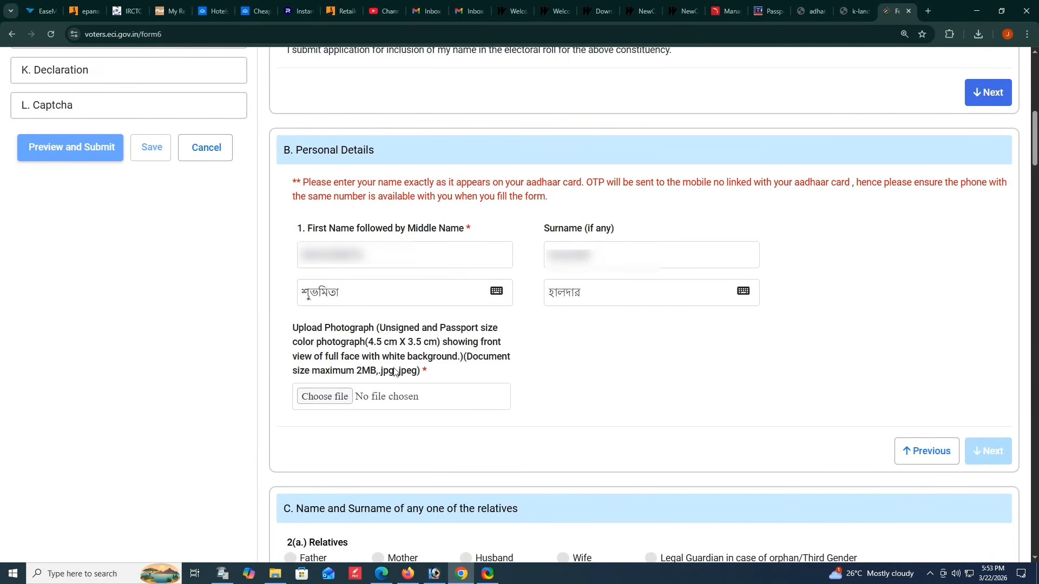
- Upload the applicant's passport-size photograph, save its crop, and proceed to the relative's name section
click(324, 396)
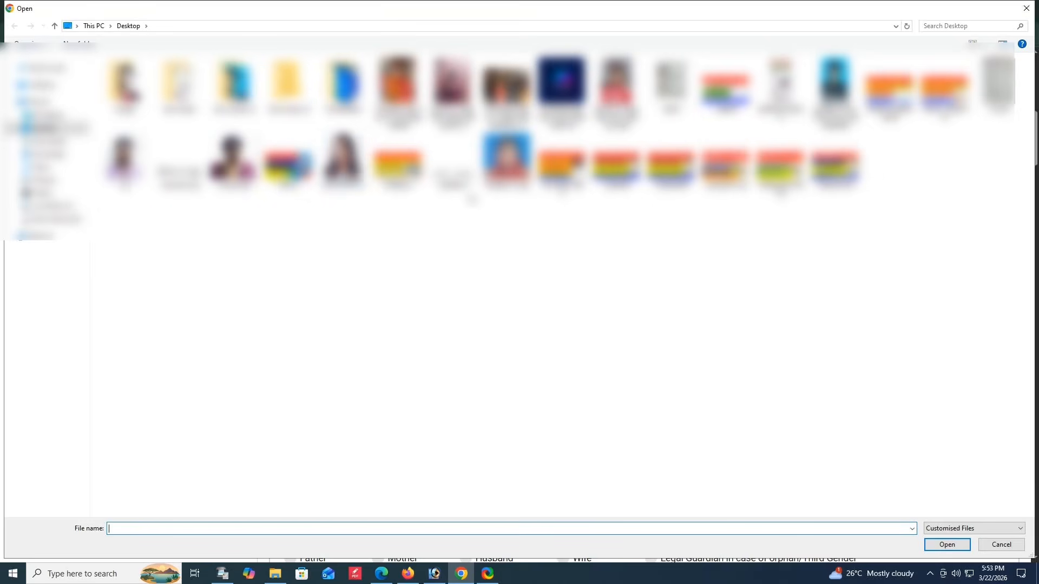
double_click(342, 160)
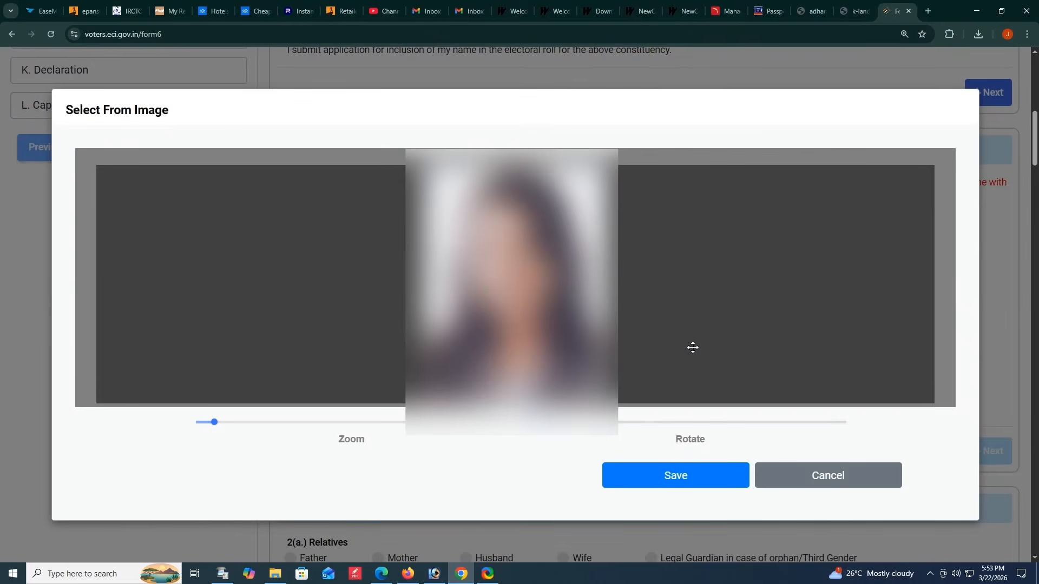
click(685, 485)
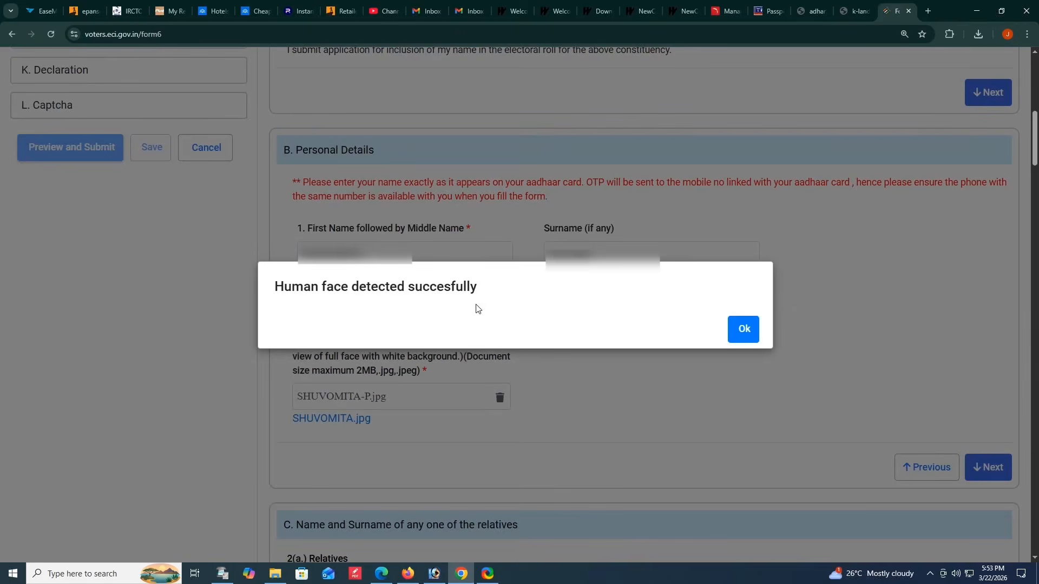
click(746, 331)
click(988, 468)
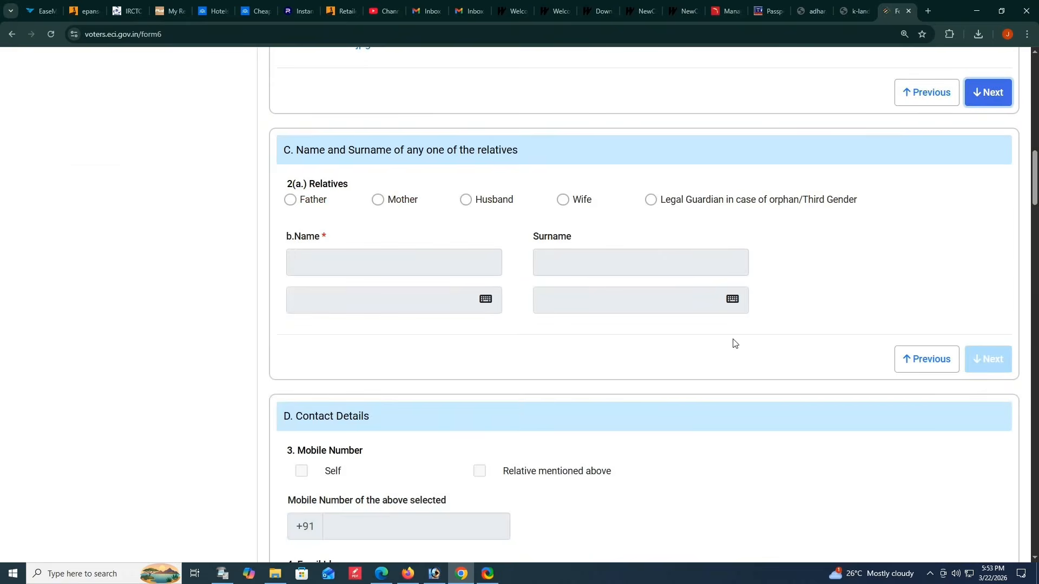
- Choose Father as the relative, enter his first name and fill in its Bengali transliteration
click(291, 201)
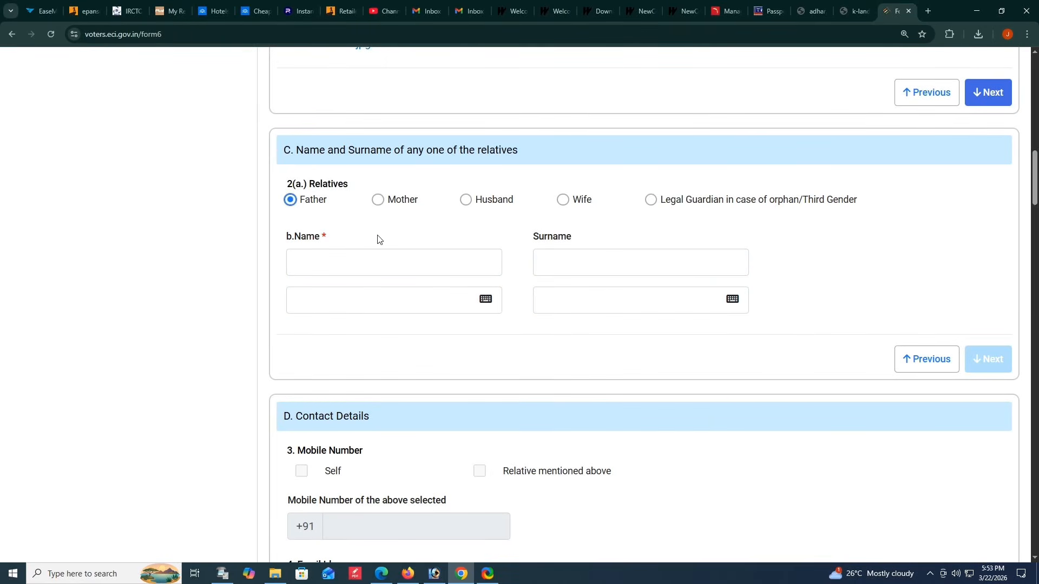
click(361, 271)
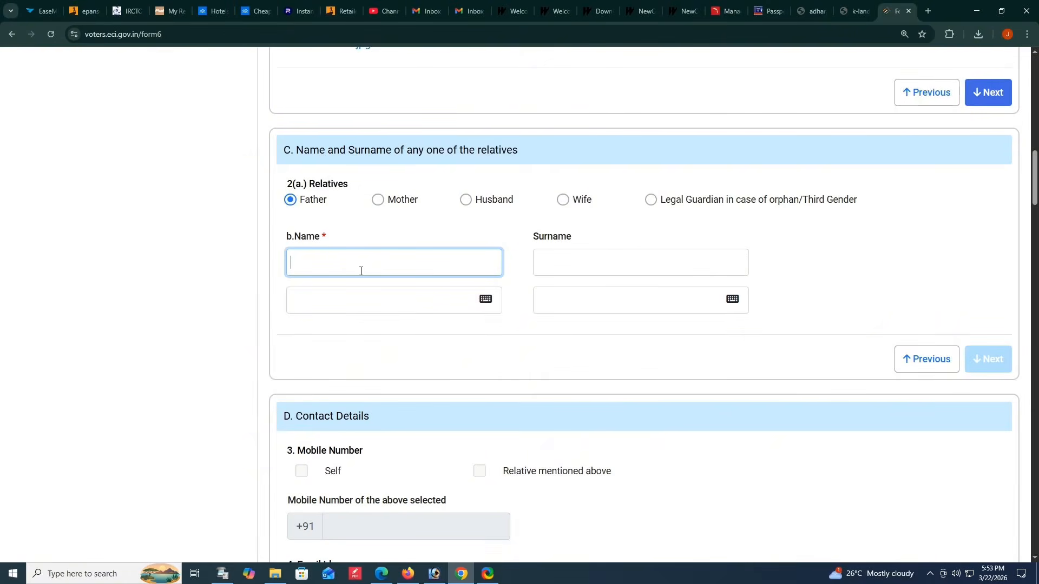
text(????)
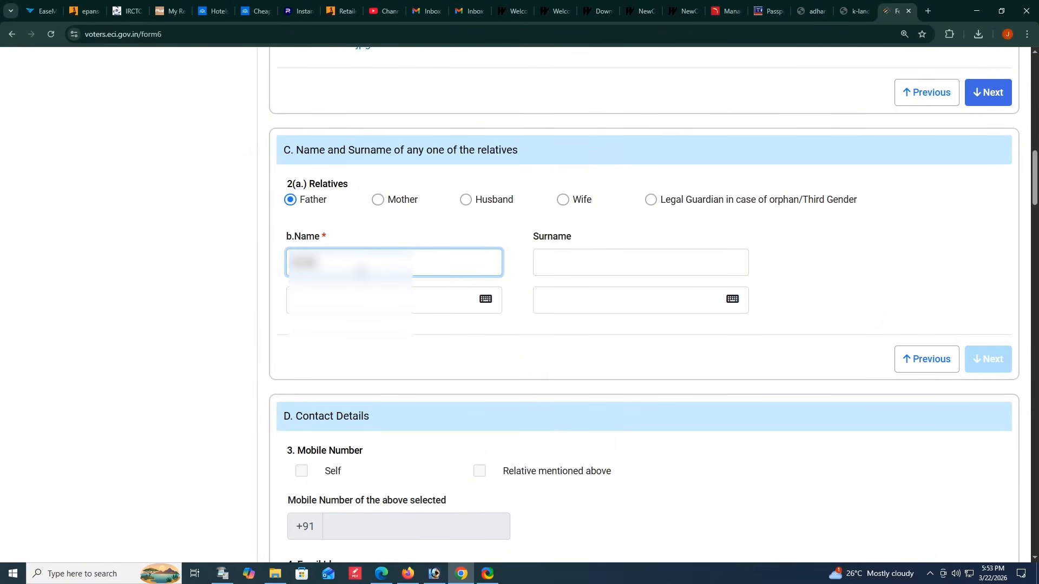
click(374, 292)
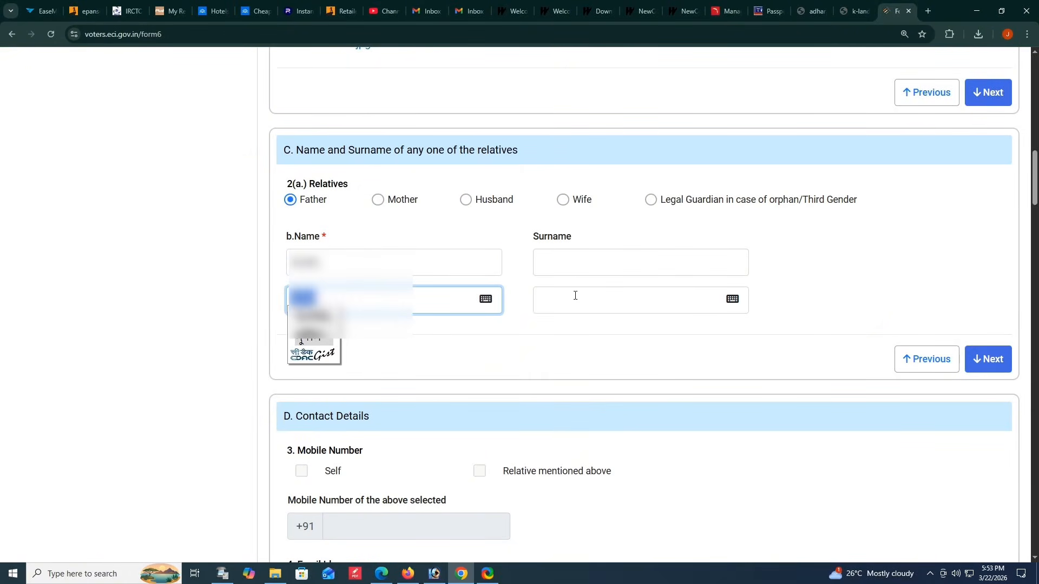
- Enter the father's surname and accept its Bengali transliteration
scroll(394, 331, down, 1)
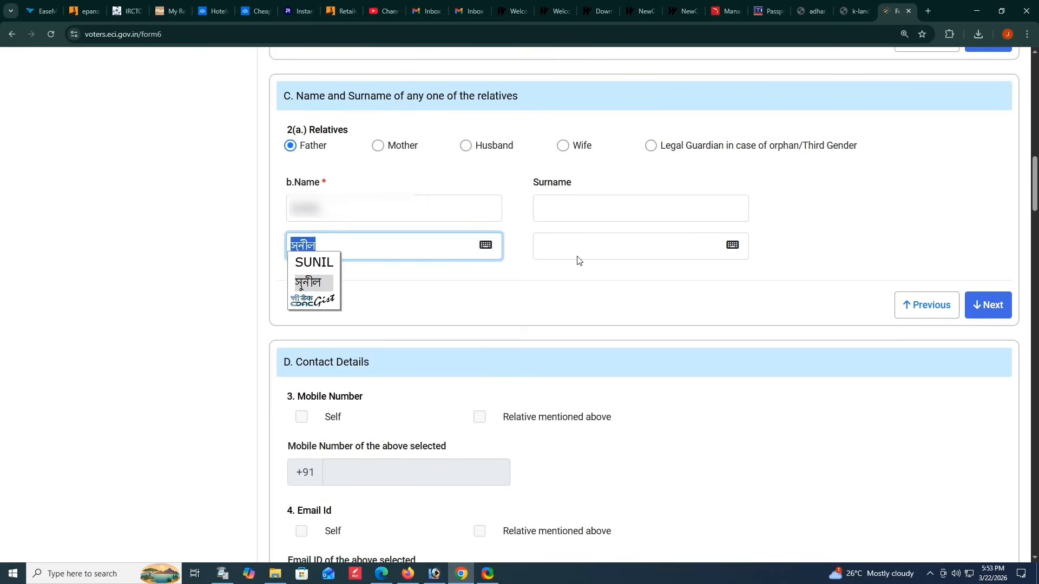
click(571, 222)
text(???????)
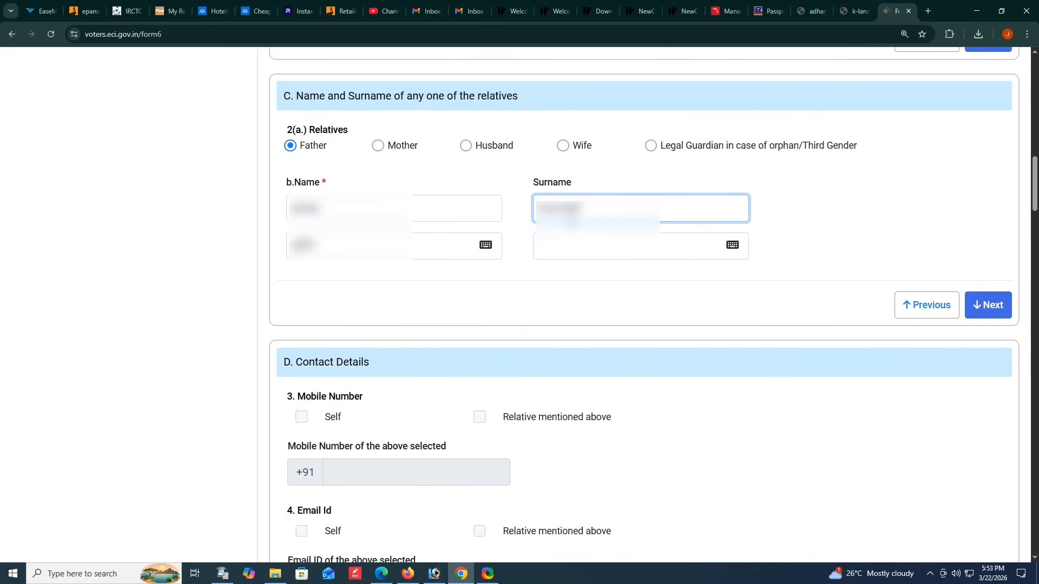
key(Tab)
click(442, 292)
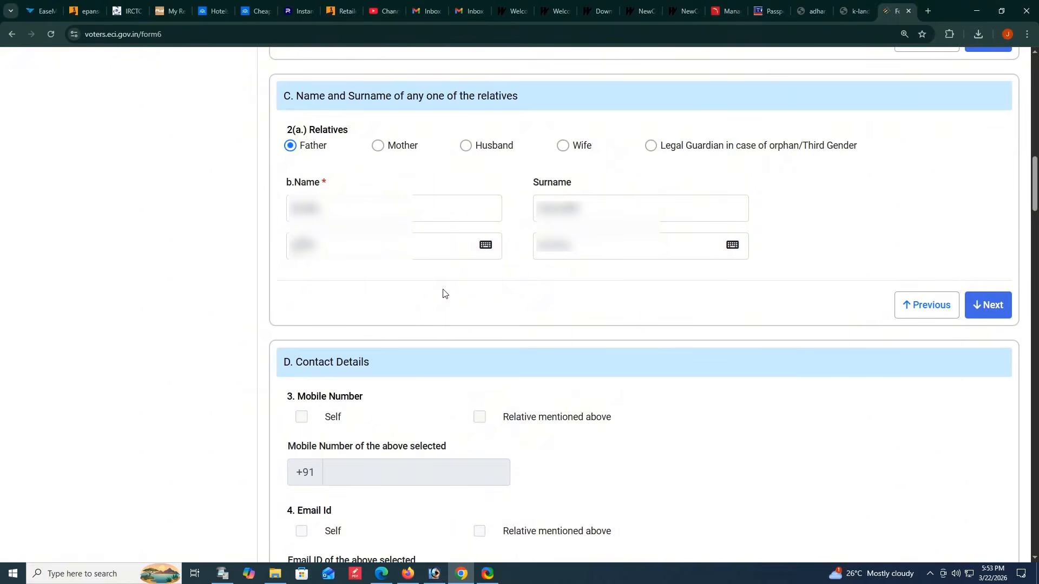
- Mark the mobile number as Self, enter the applicant's mobile number, and proceed to Aadhaar Details
scroll(443, 292, down, 4)
click(301, 204)
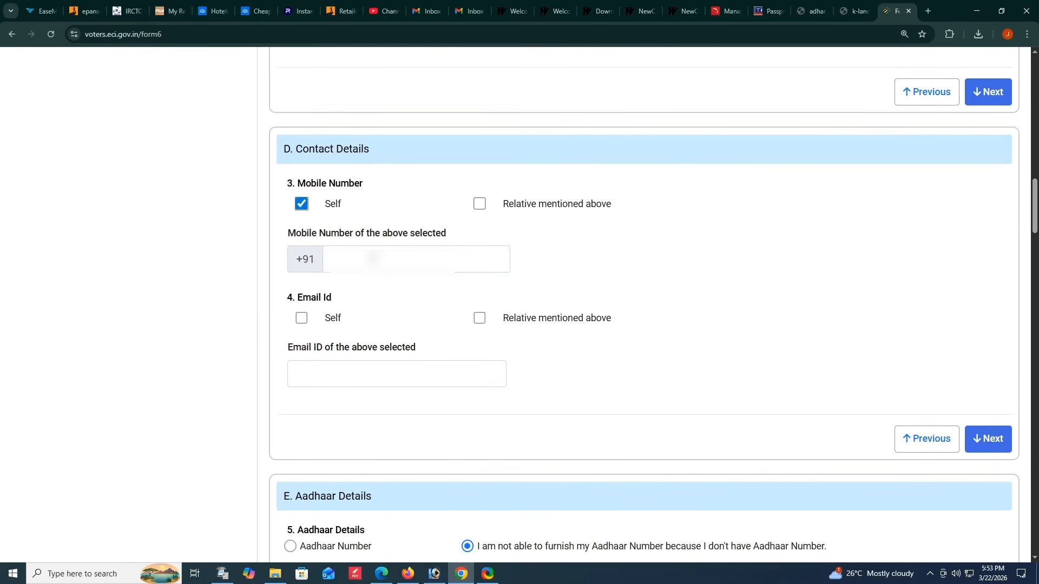
click(379, 259)
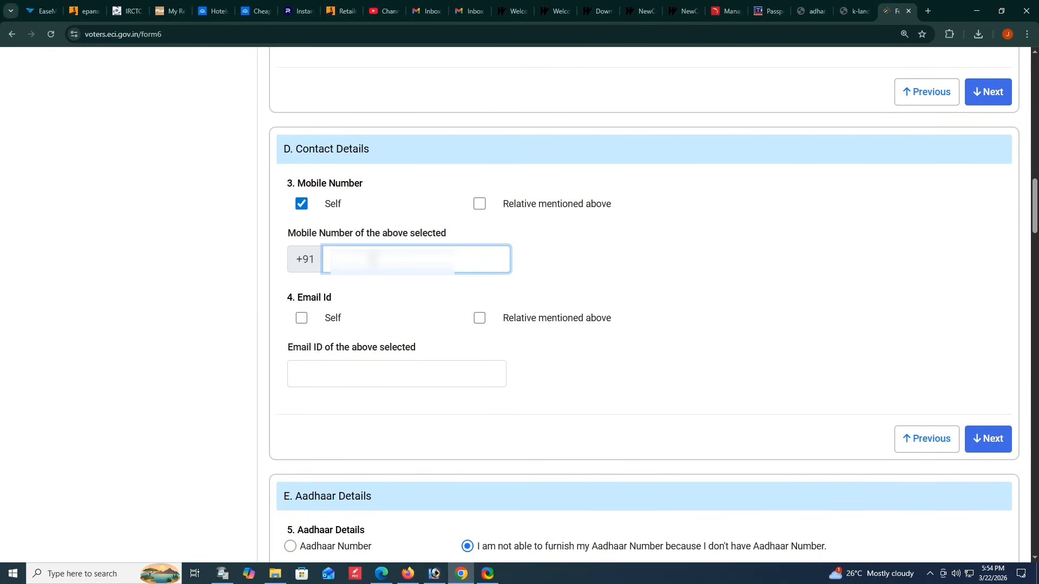
text(7)
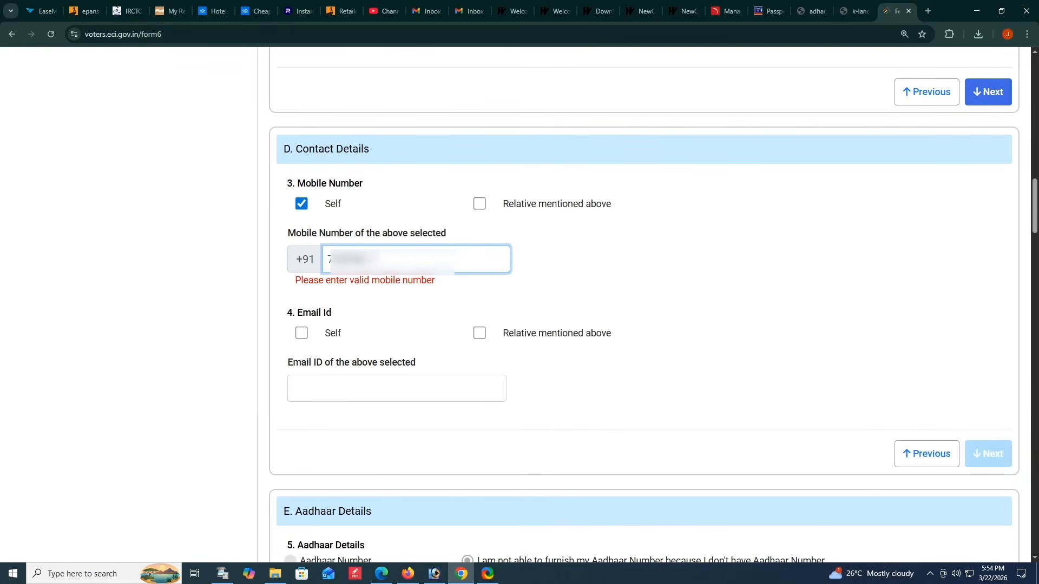
text(????????)
click(990, 437)
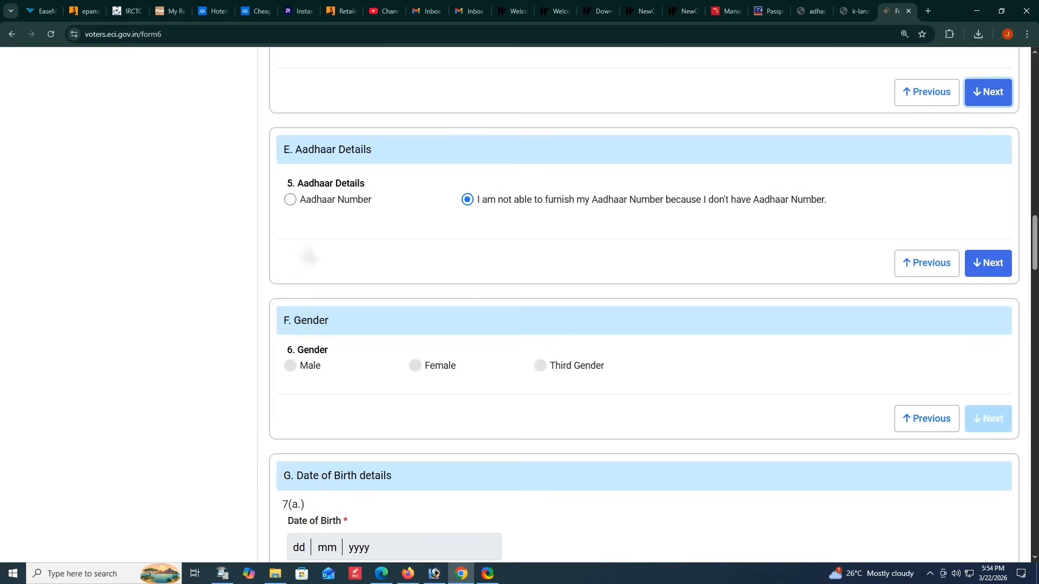
- Select the Aadhaar Number option, enter the applicant's Aadhaar number, and proceed to the Gender section
click(290, 199)
click(398, 257)
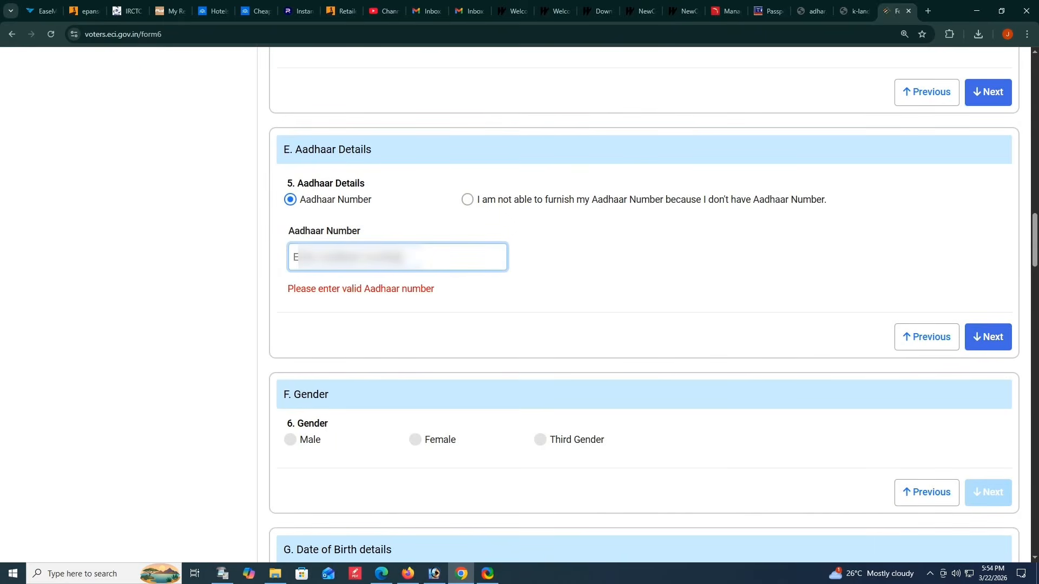
text(??)
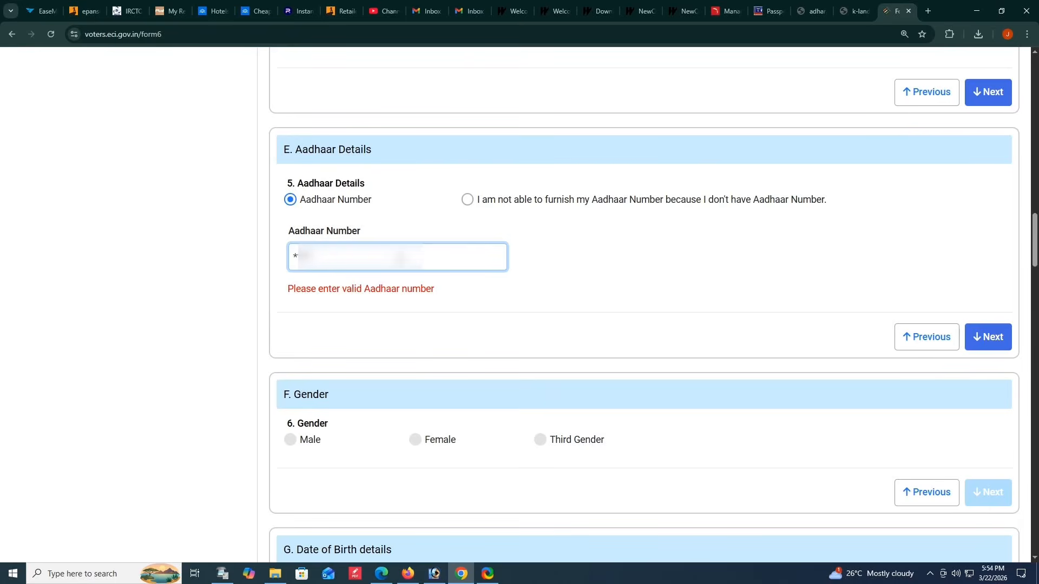
text(????)
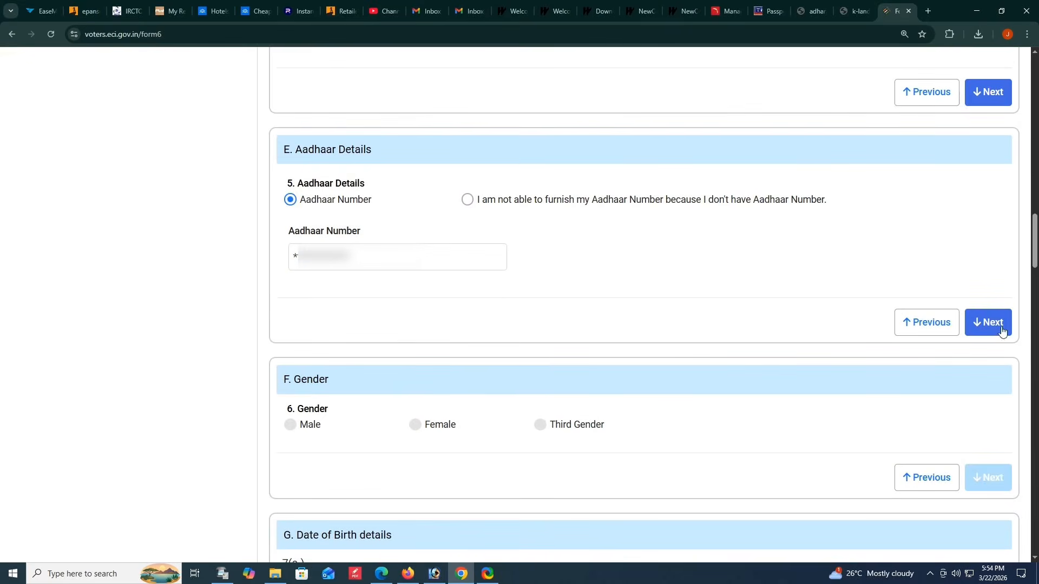
click(996, 333)
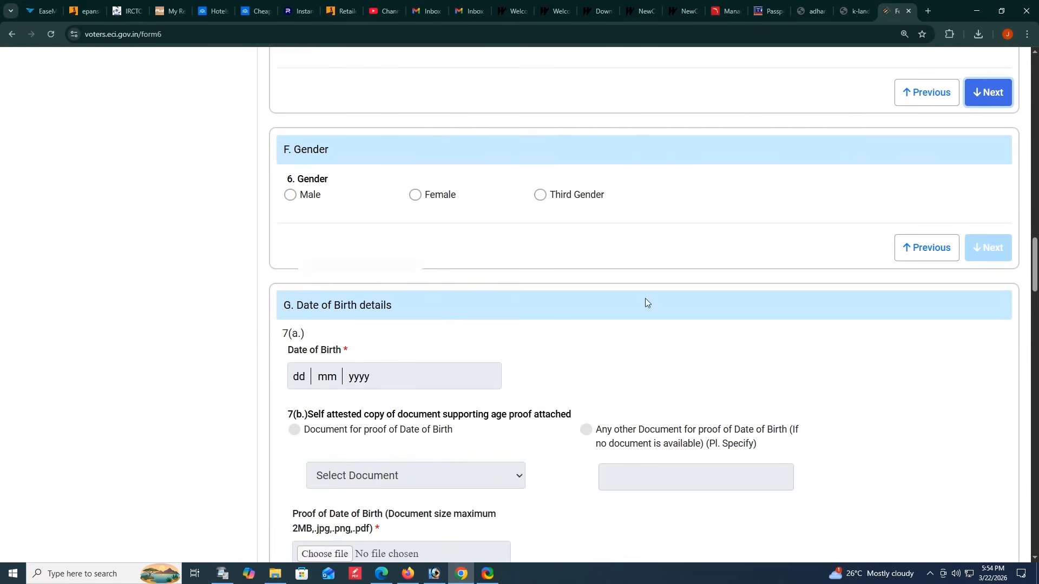
- Set the gender to Female and pick the applicant's date of birth in section G
click(415, 195)
click(988, 248)
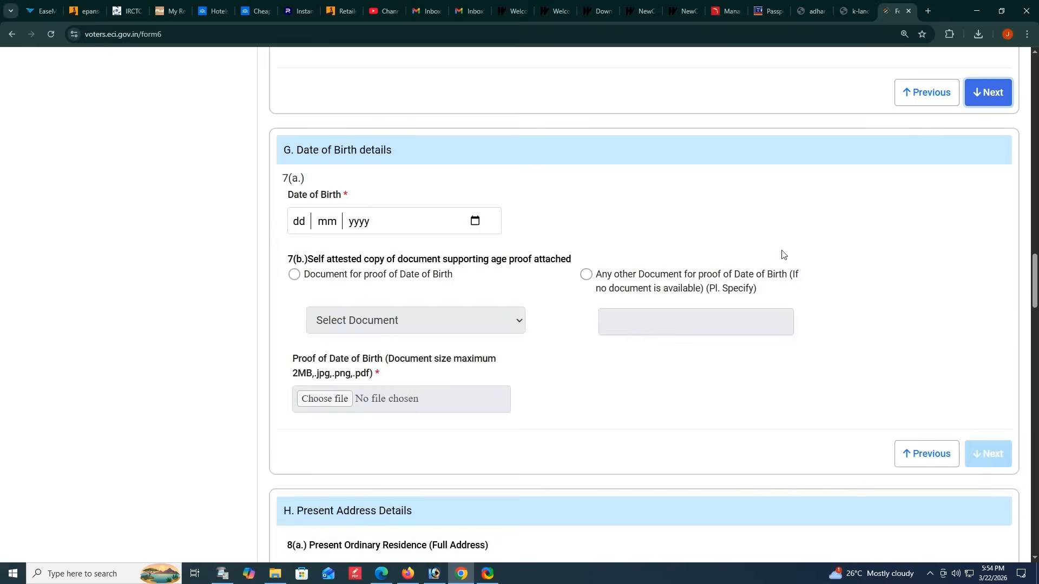
click(475, 221)
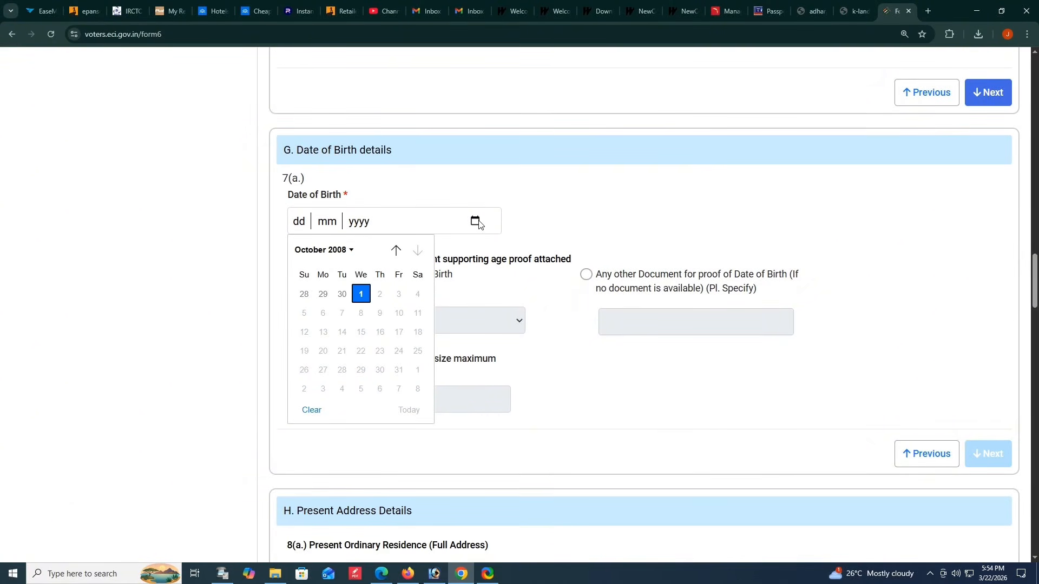
click(353, 249)
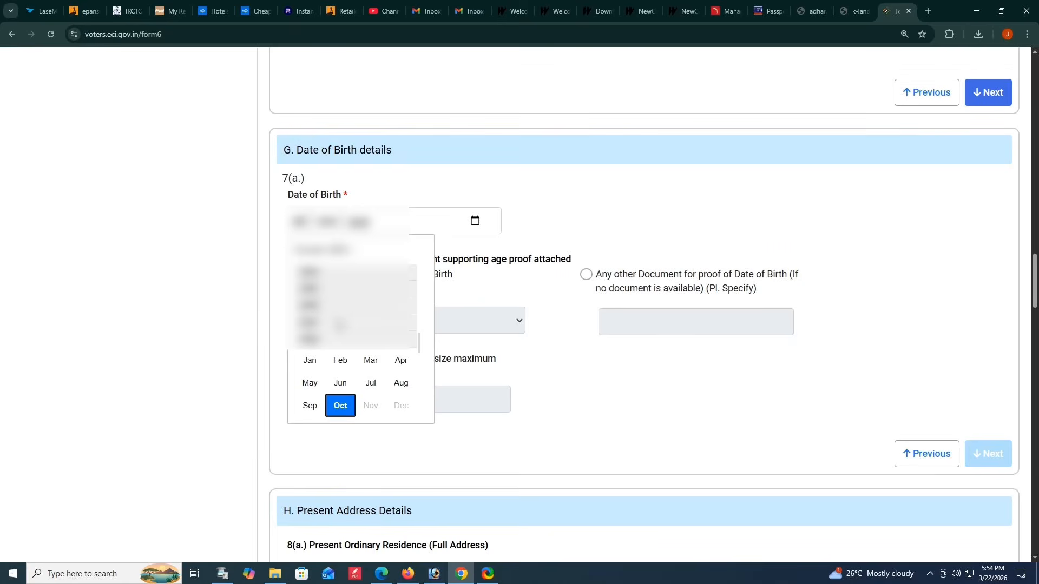
click(308, 290)
click(310, 355)
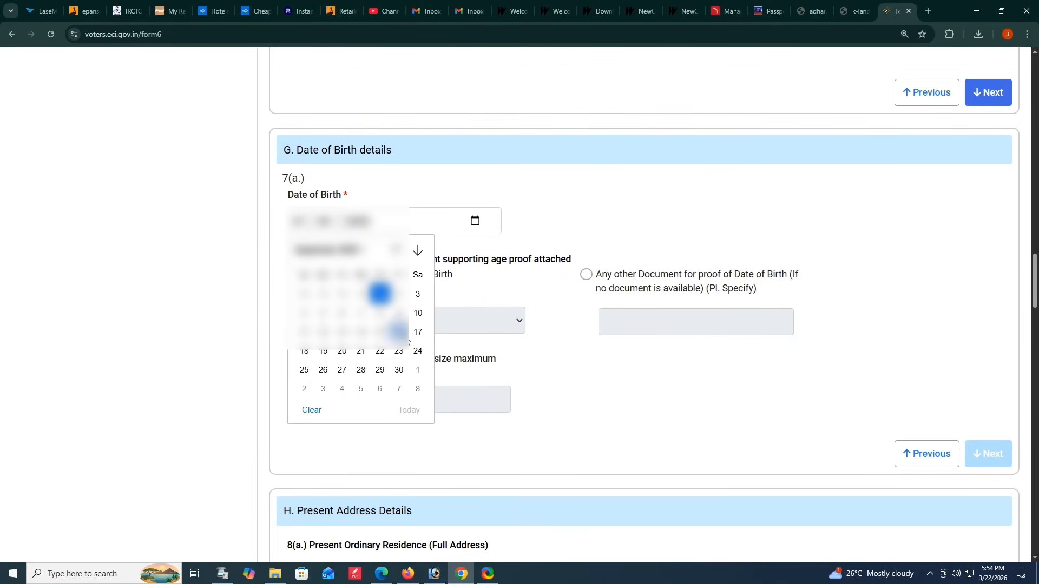
click(417, 332)
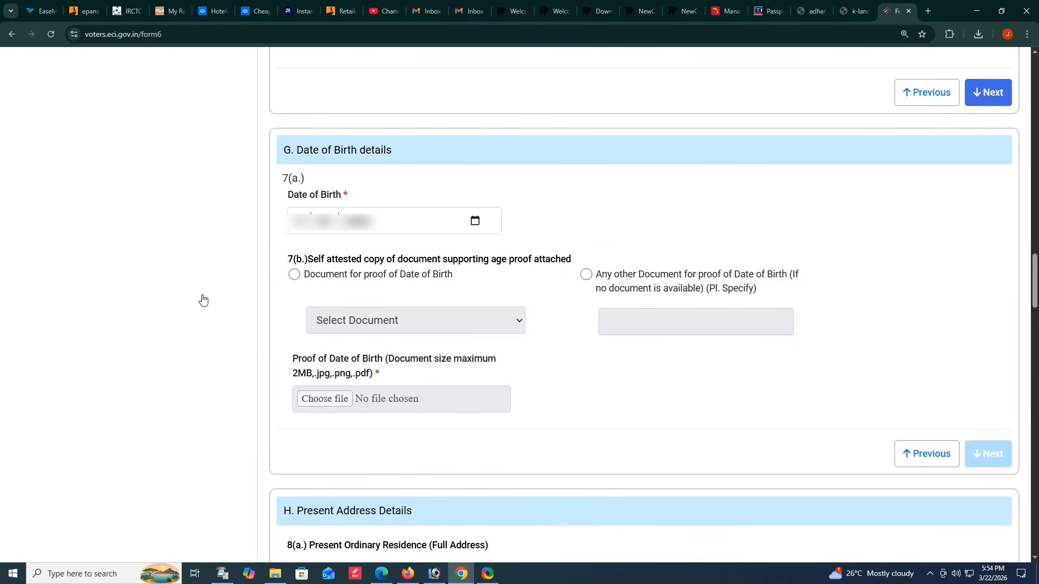
- Choose Document for proof of Date of Birth and select the Class X or Class XII certificate as its type
click(294, 275)
click(363, 324)
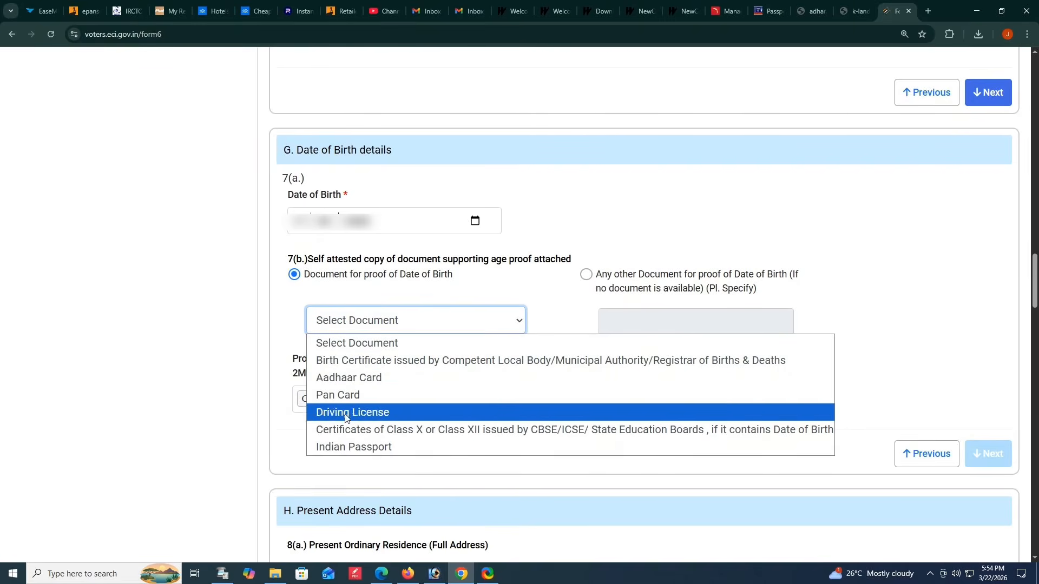
click(346, 430)
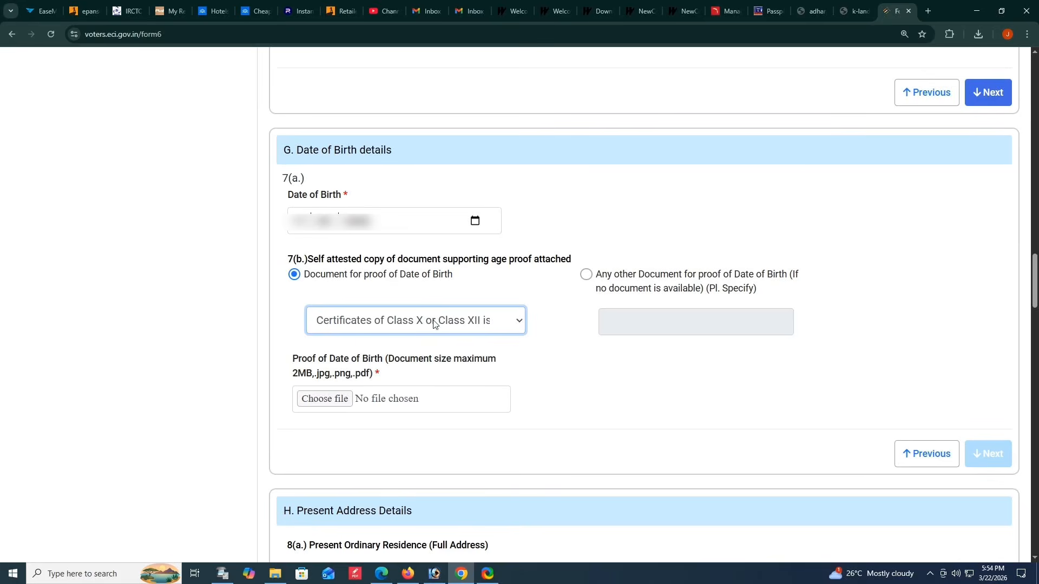
- Switch the date-of-birth proof type to Birth Certificate and back to the Class X or Class XII certificate
click(327, 403)
click(380, 327)
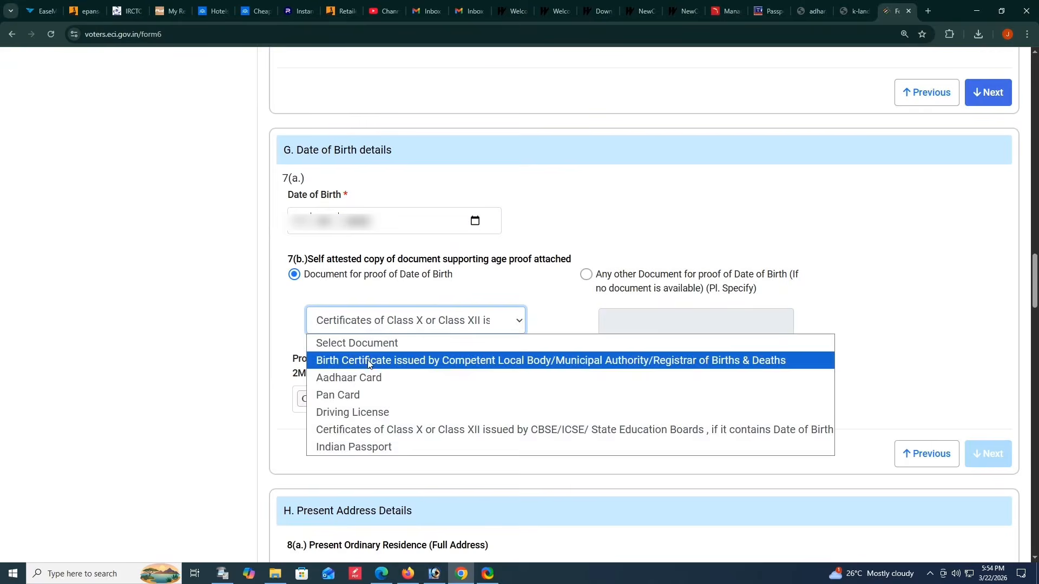
click(348, 360)
click(419, 327)
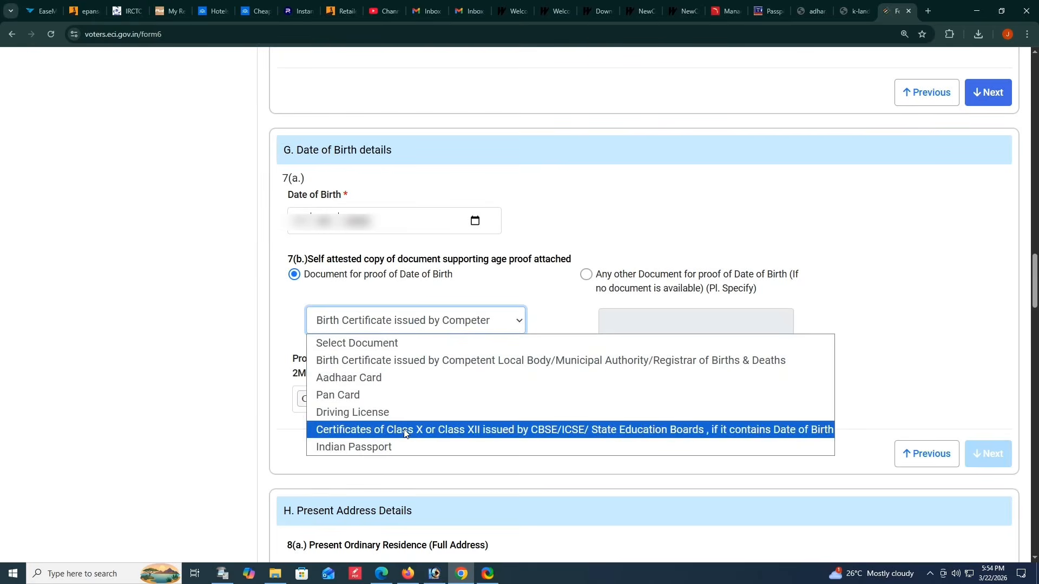
click(404, 430)
- Upload the applicant's date-of-birth proof PDF from the Desktop and proceed to Present Address Details
click(337, 401)
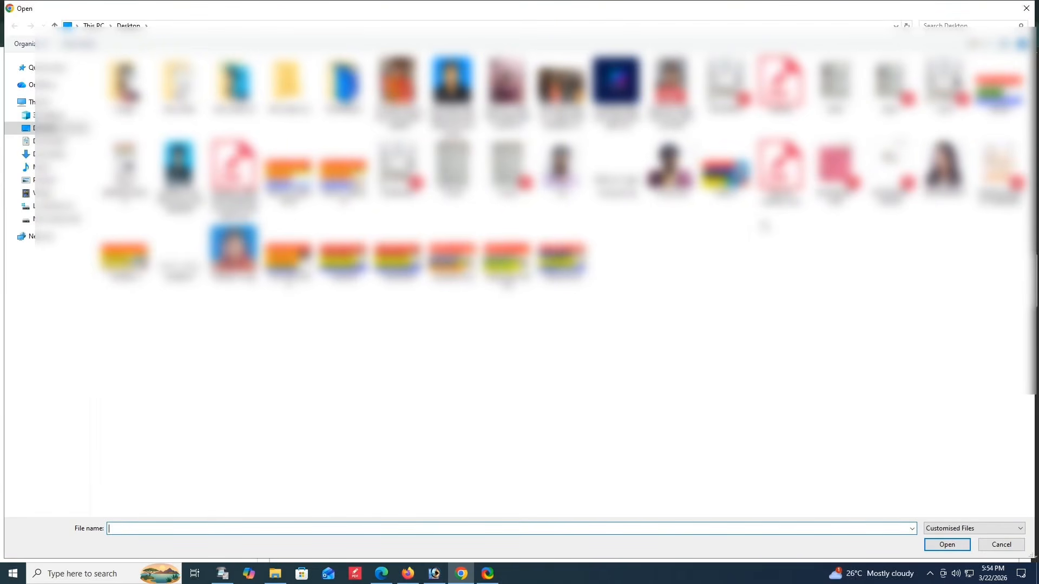
click(835, 173)
key(Return)
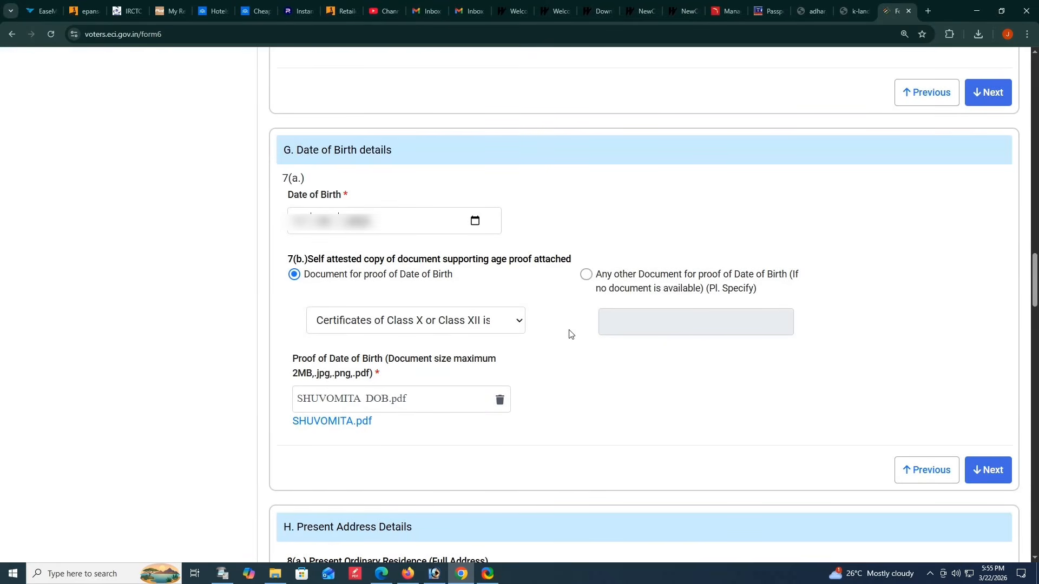
click(988, 475)
- Enter the applicant's house number, street or locality, and village or town under Present Address Details
click(344, 231)
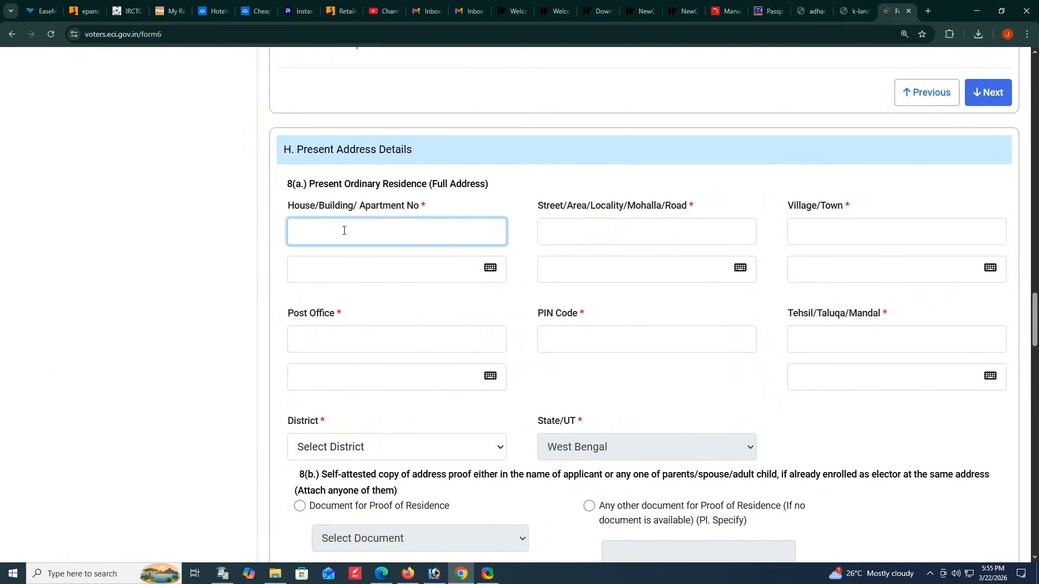
text(N00)
click(614, 229)
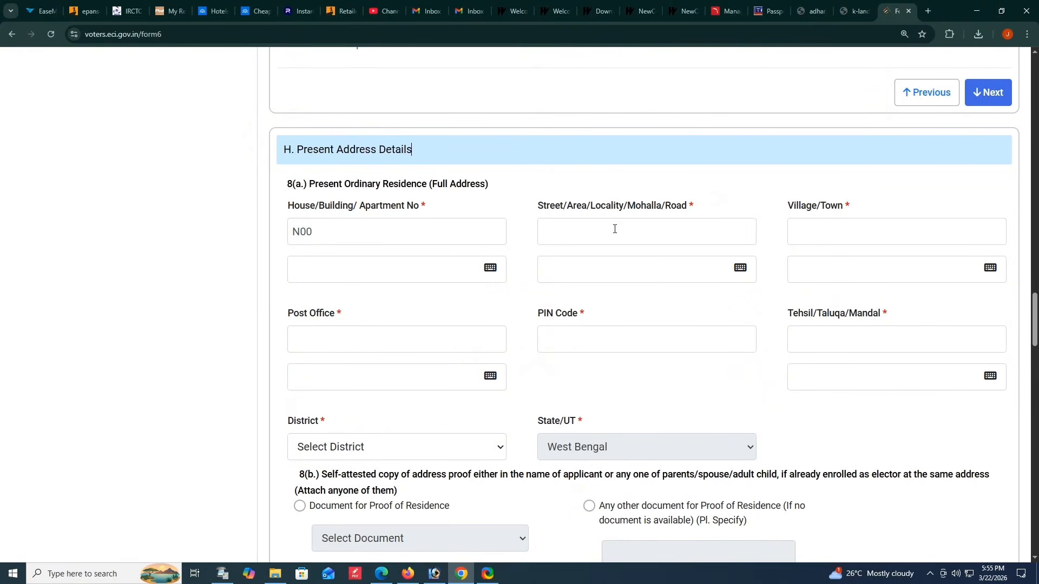
text(...)
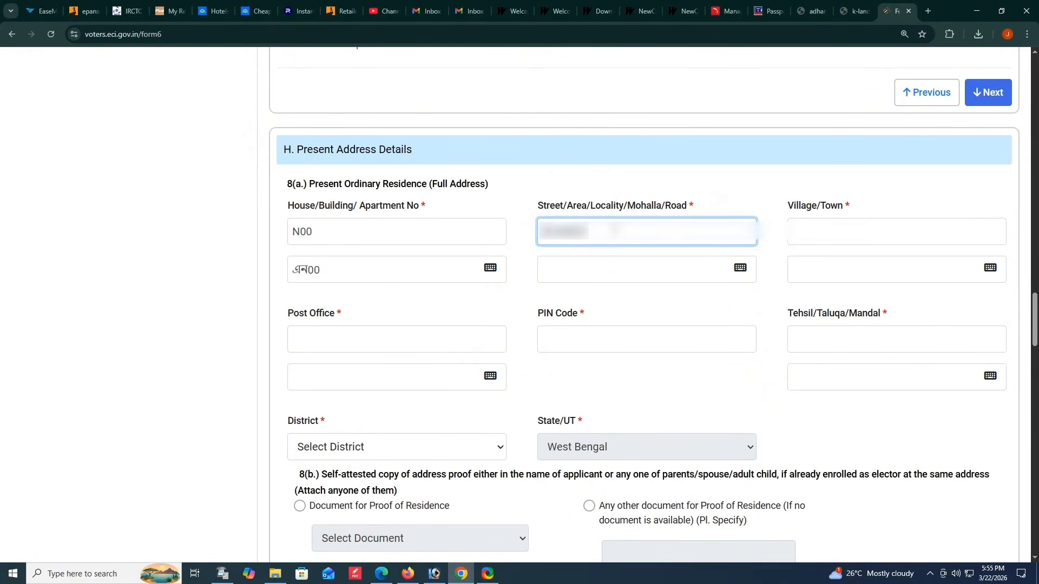
scroll(749, 216, up, 1)
click(801, 287)
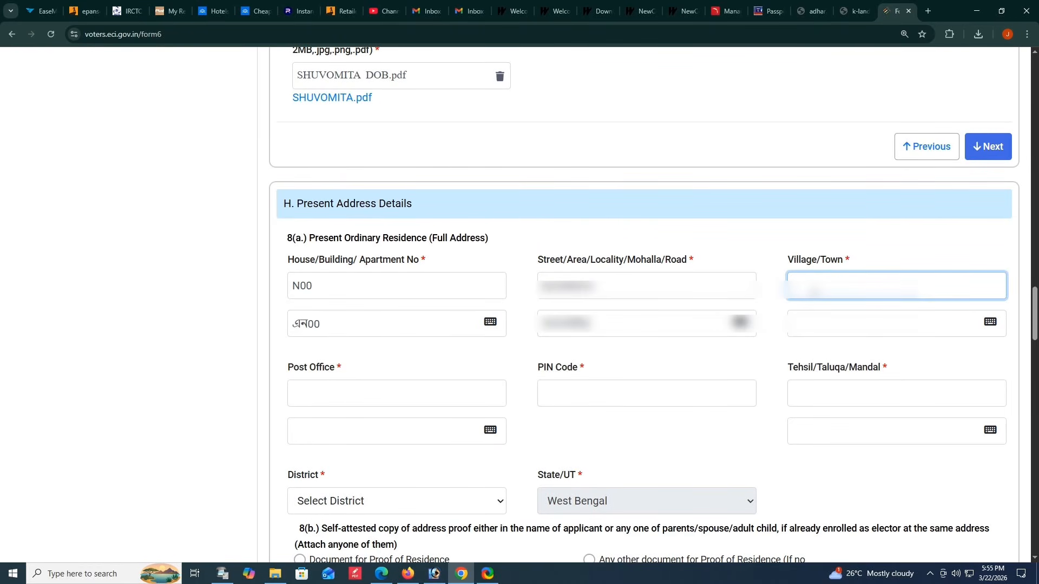
text(...)
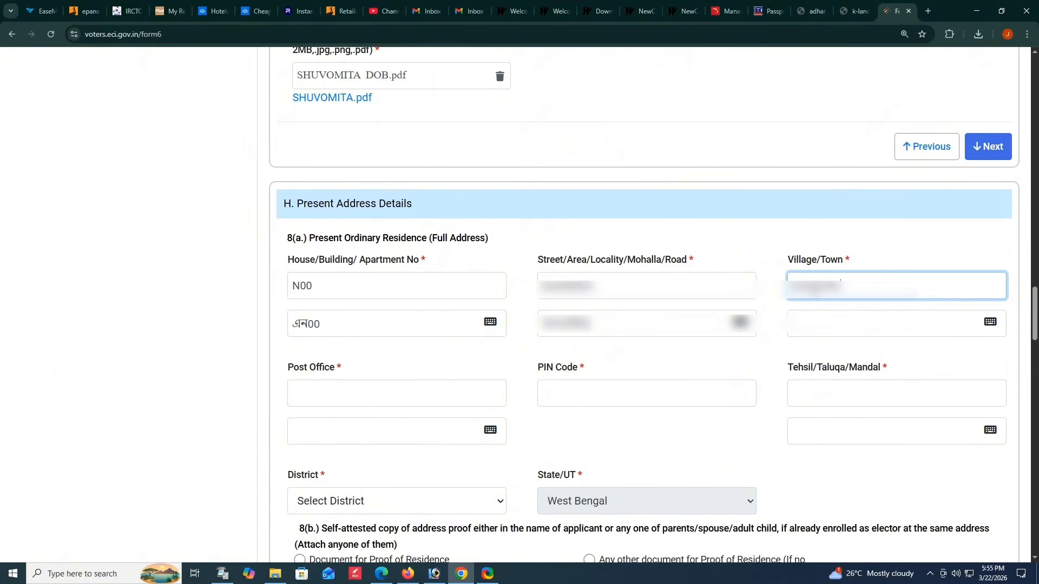
text(...)
click(820, 242)
- Fill in the post office and postal PIN code of the applicant's present address
click(355, 392)
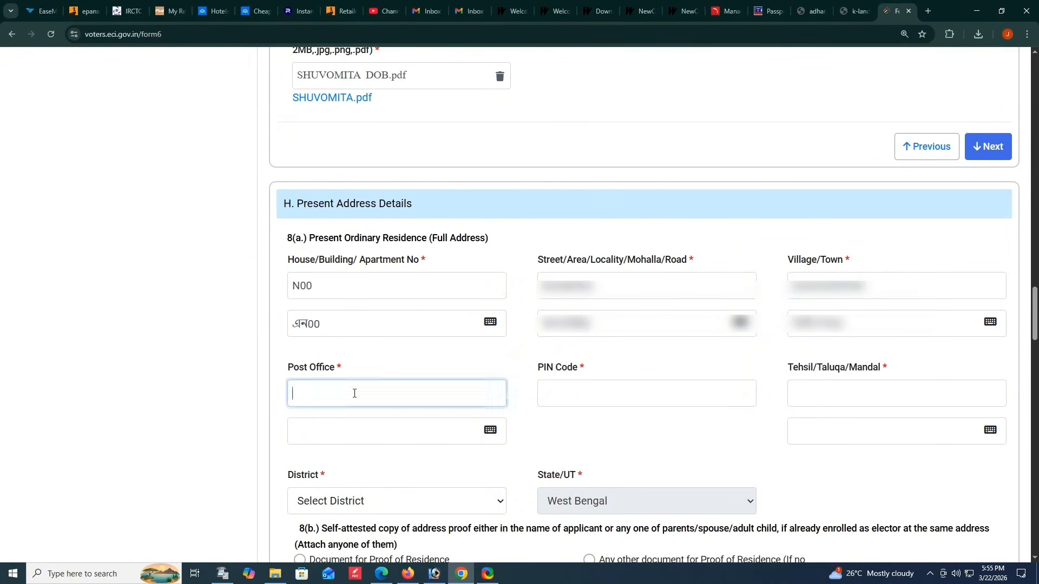
text(...)
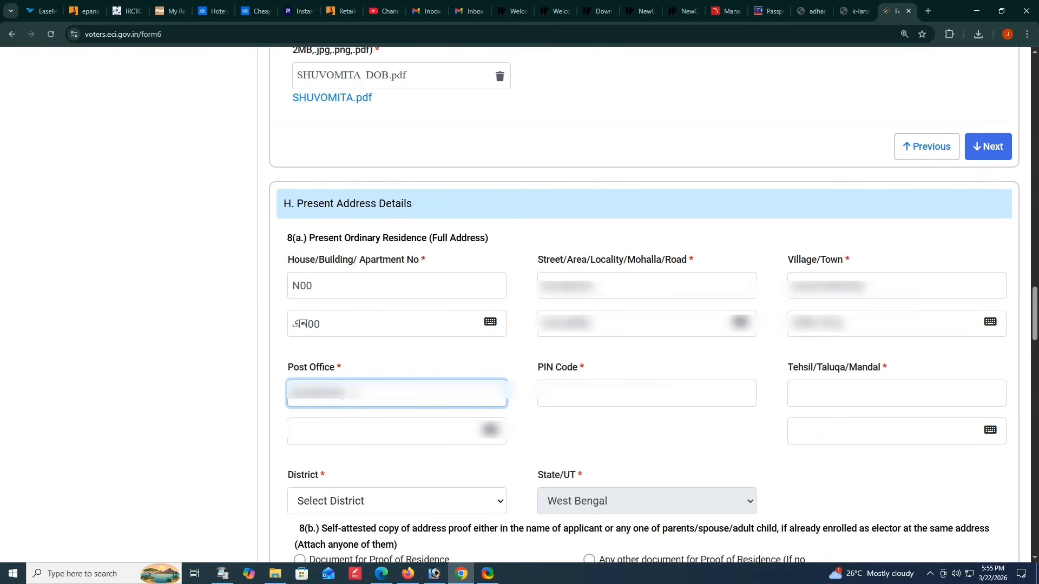
click(567, 393)
text(...)
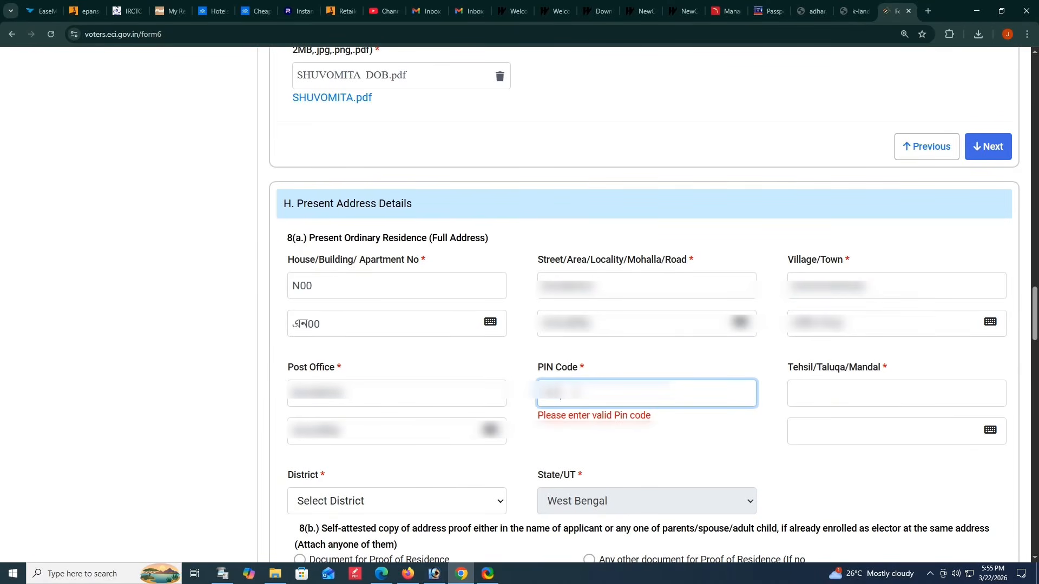
text(...)
- Enter the tehsil of the present address and select the applicant's district
click(817, 386)
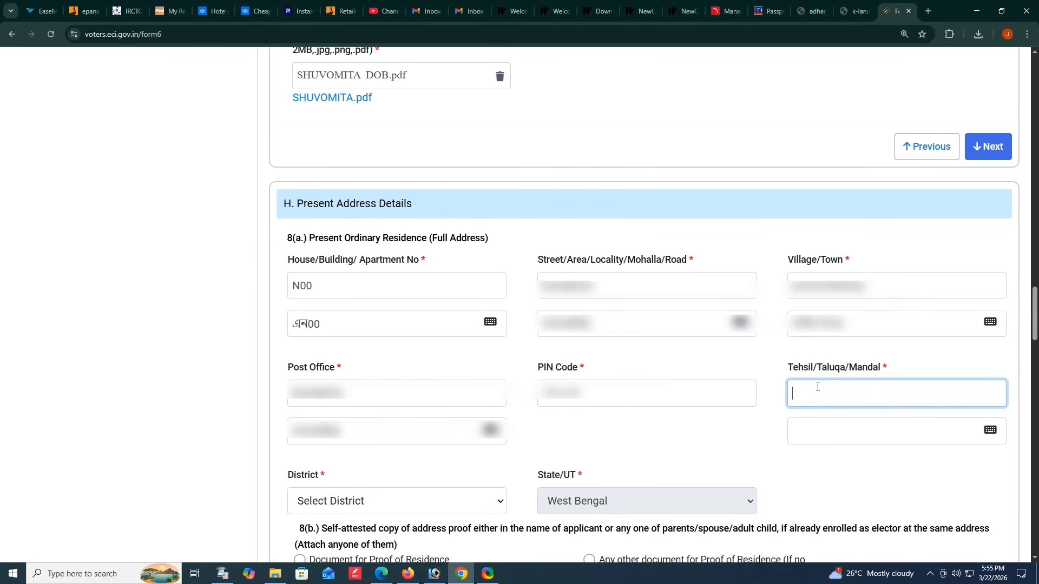
text(BHIMPUR)
click(684, 450)
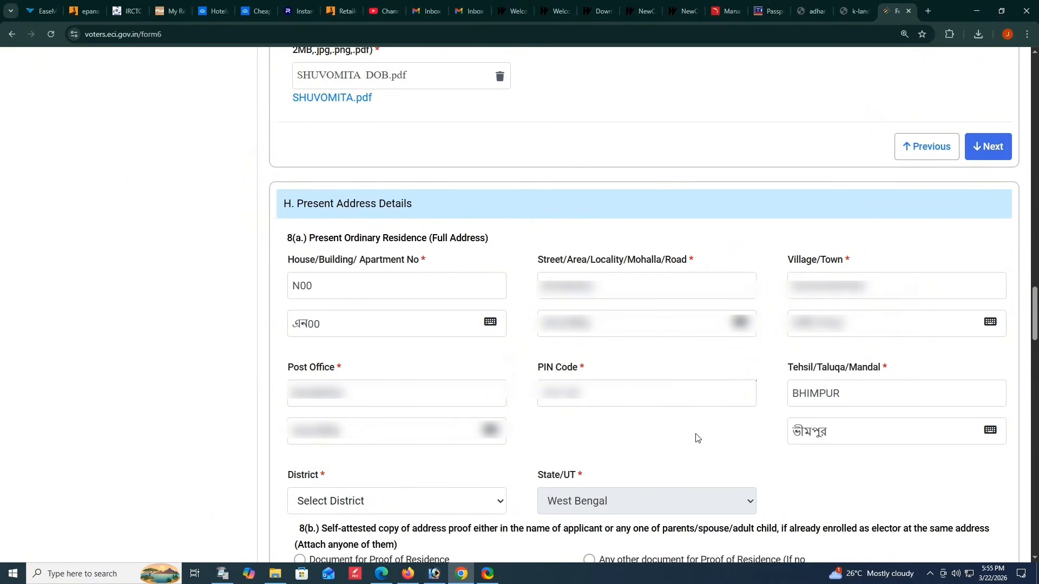
scroll(697, 436, down, 1)
click(404, 452)
click(336, 485)
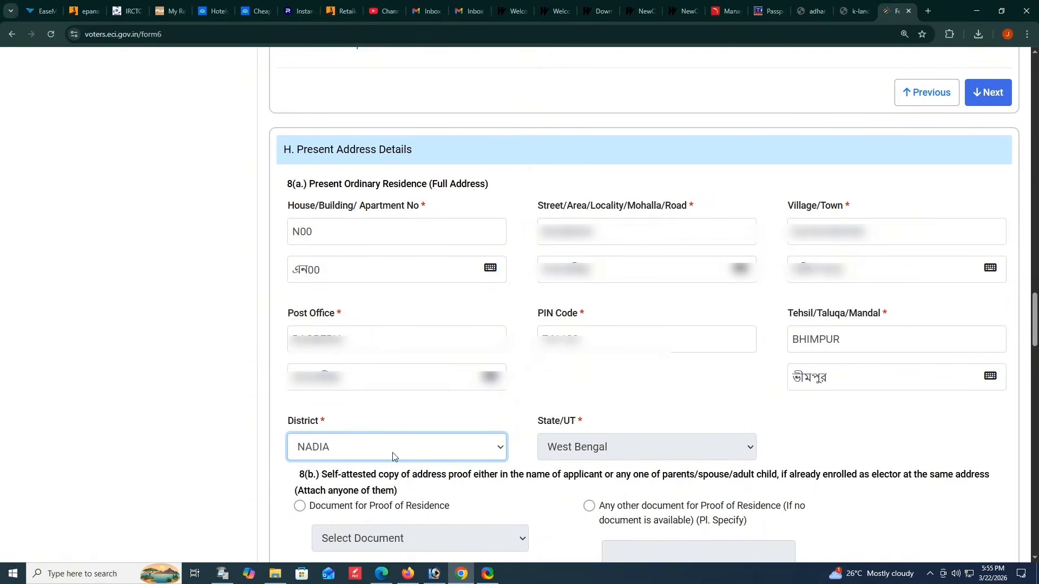
- Choose Document for Proof of Residence in 8(b) and set the document type to Aadhaar Card
scroll(650, 382, down, 7)
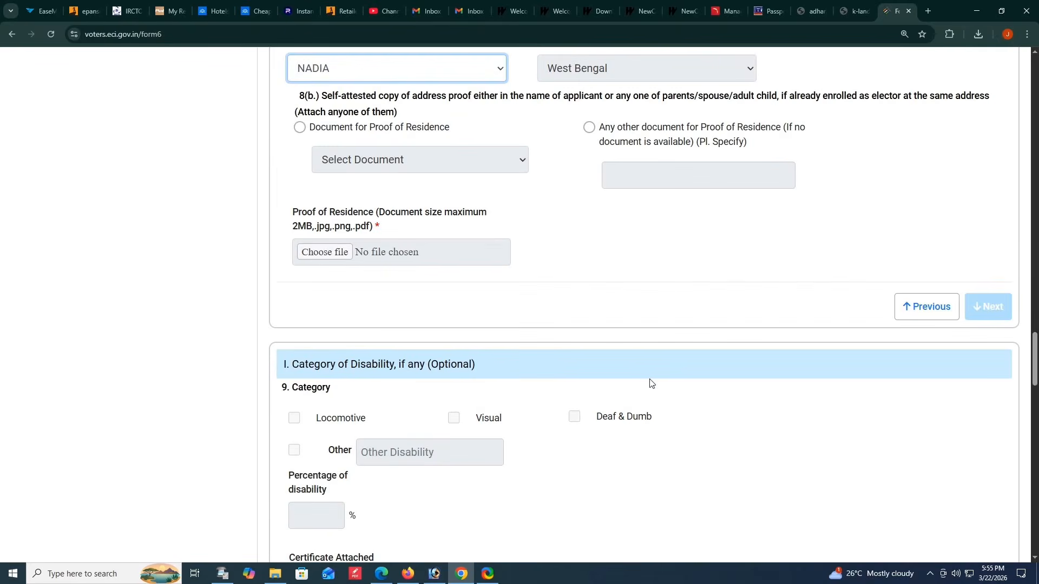
click(300, 127)
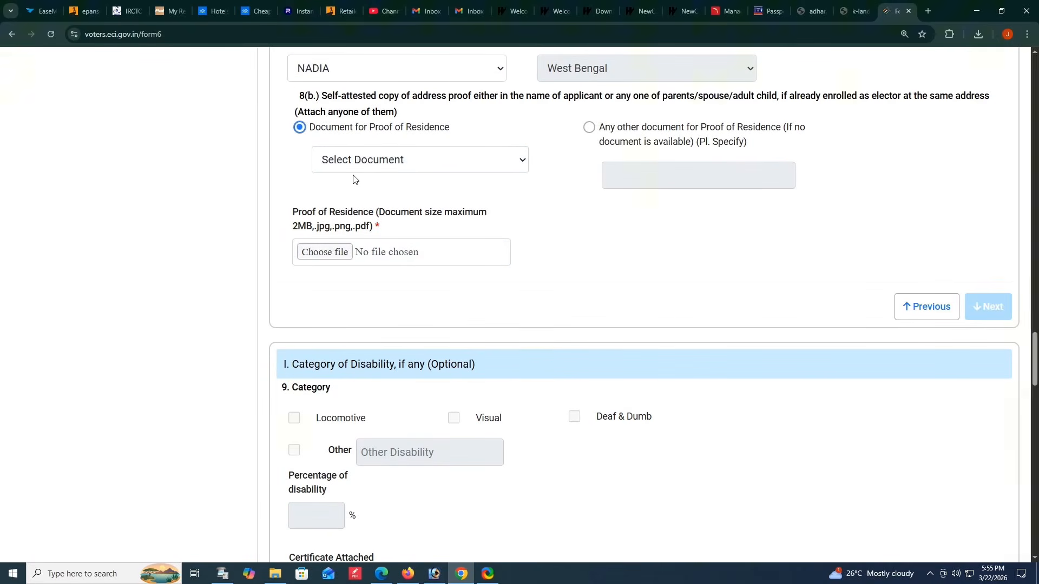
click(397, 162)
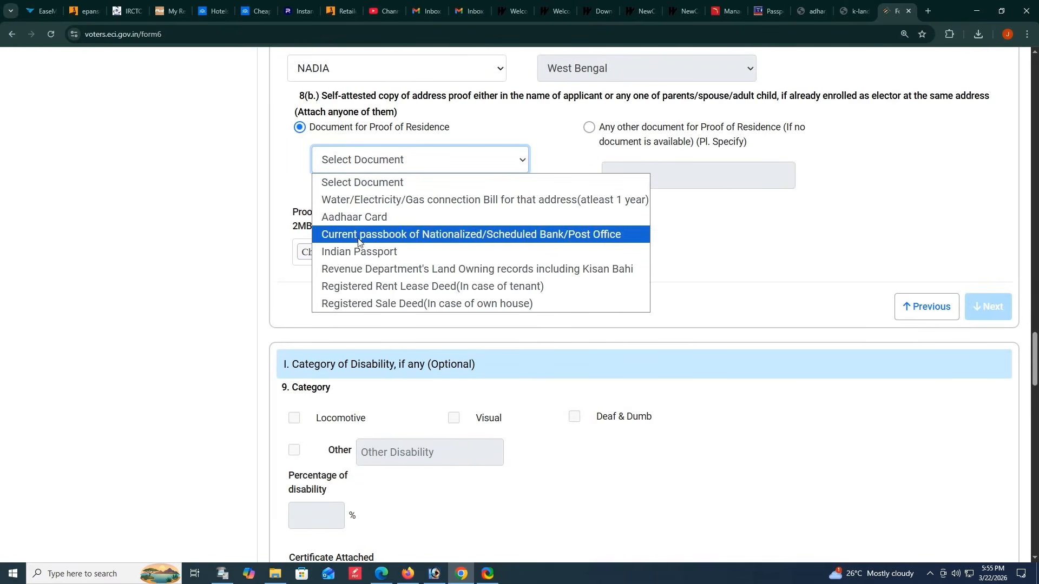
click(331, 218)
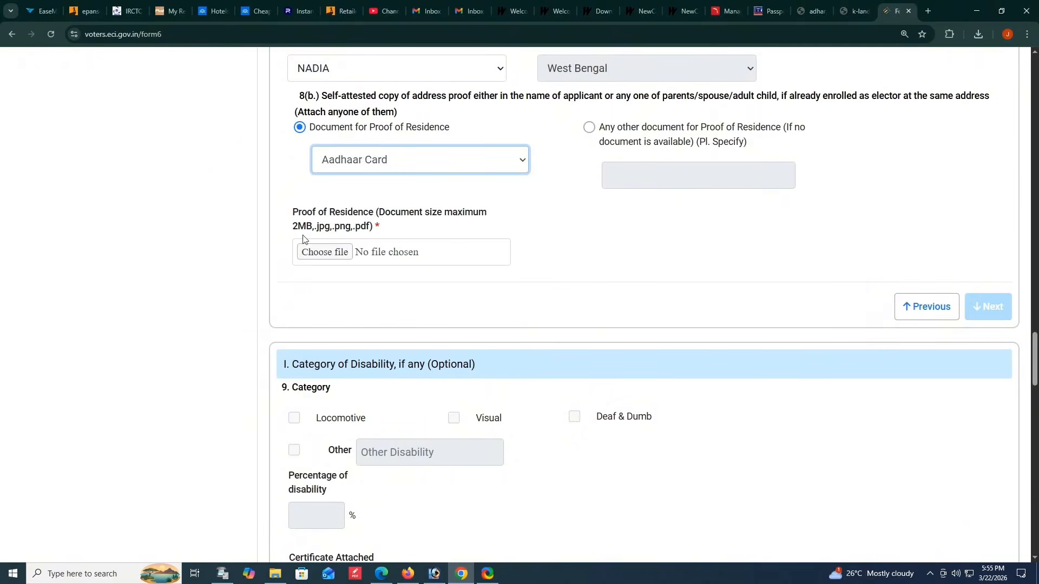
- Upload the applicant's Aadhaar PDF as proof of residence and proceed past the optional disability section without filling it
click(323, 252)
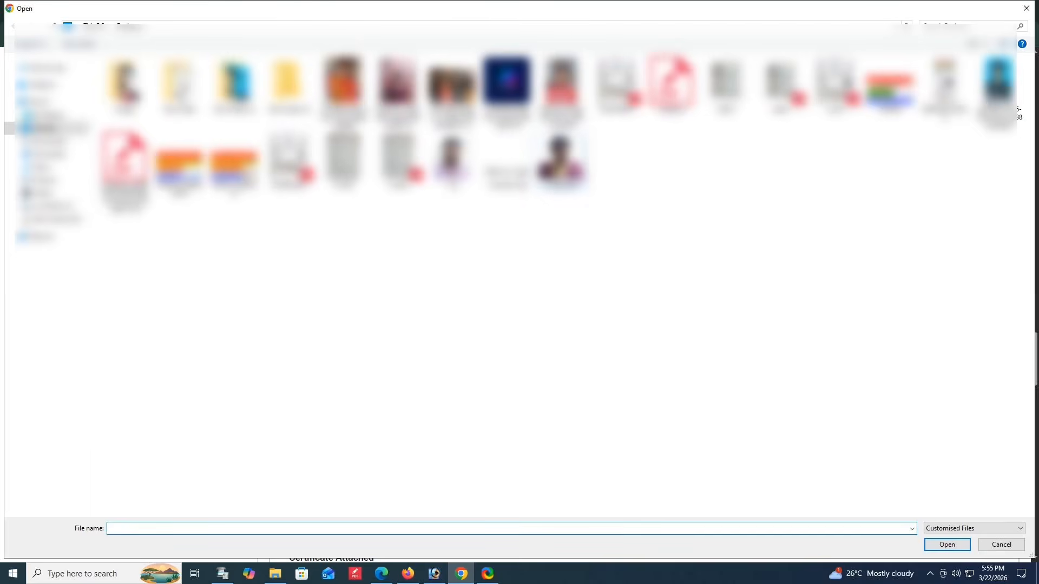
double_click(835, 168)
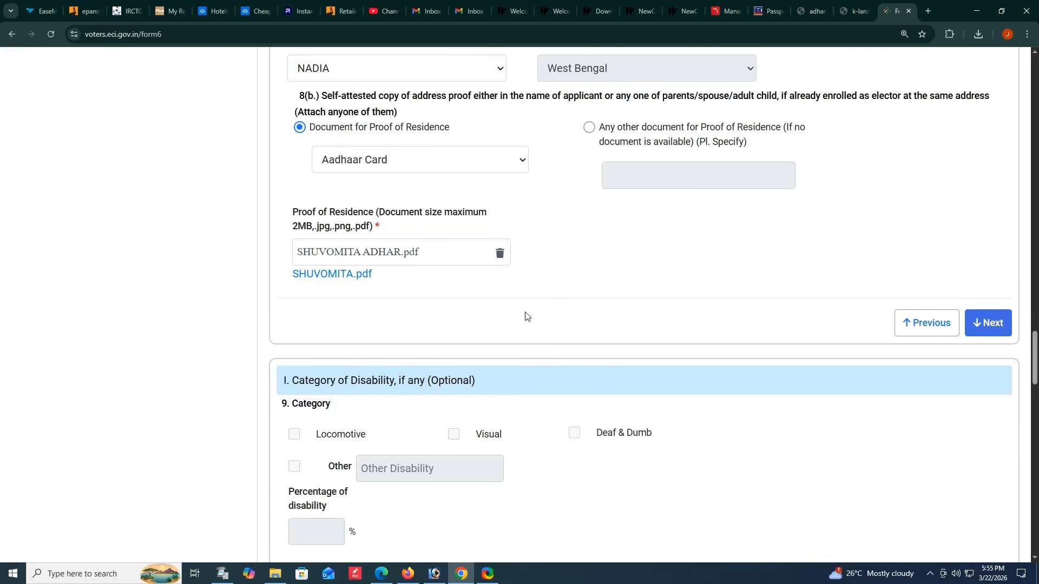
click(998, 330)
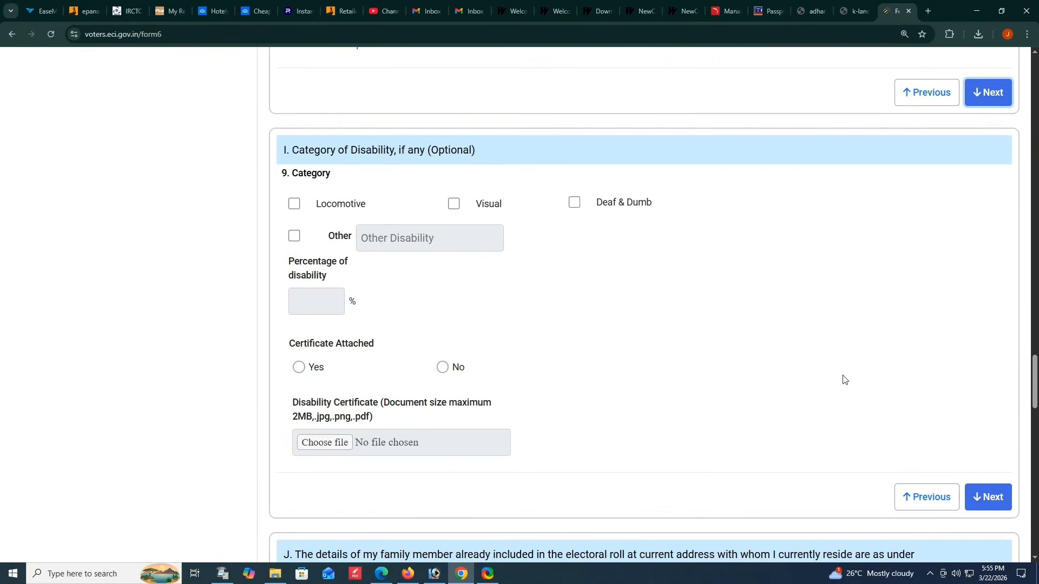
click(991, 500)
- Enter the family member's full name in section J and set the relationship with the applicant to Father
click(397, 237)
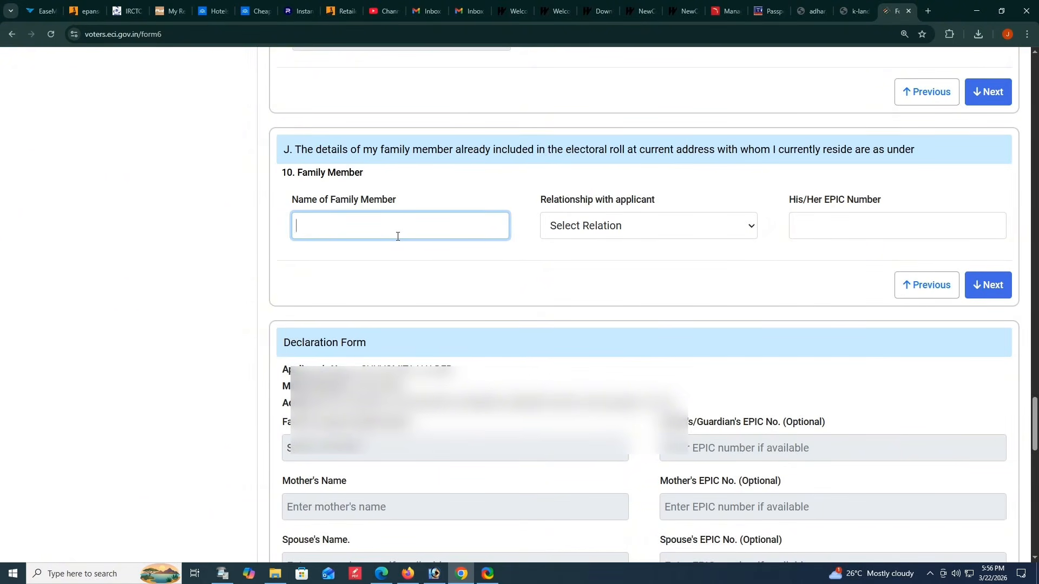
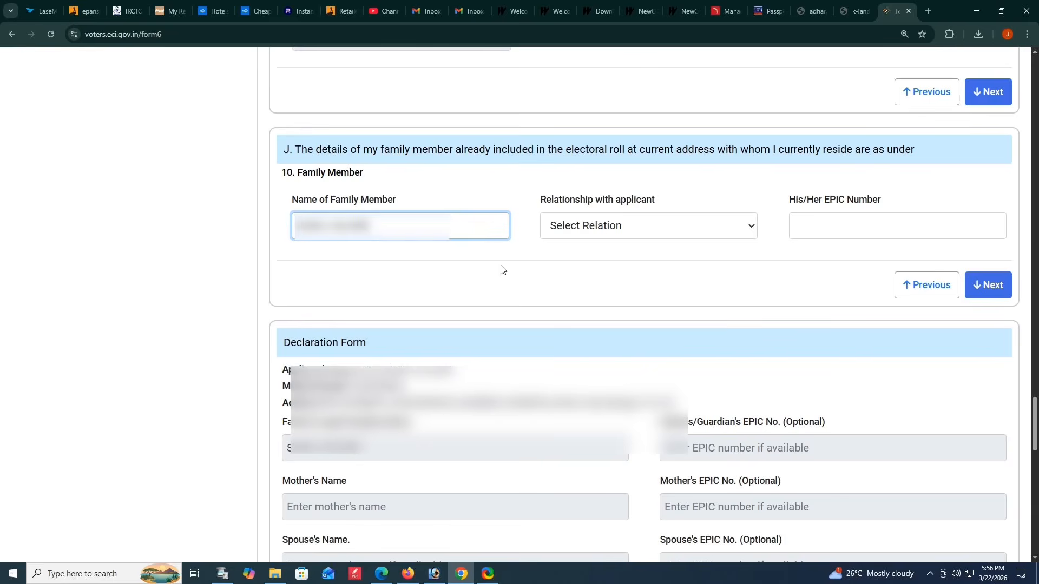
click(561, 233)
click(560, 232)
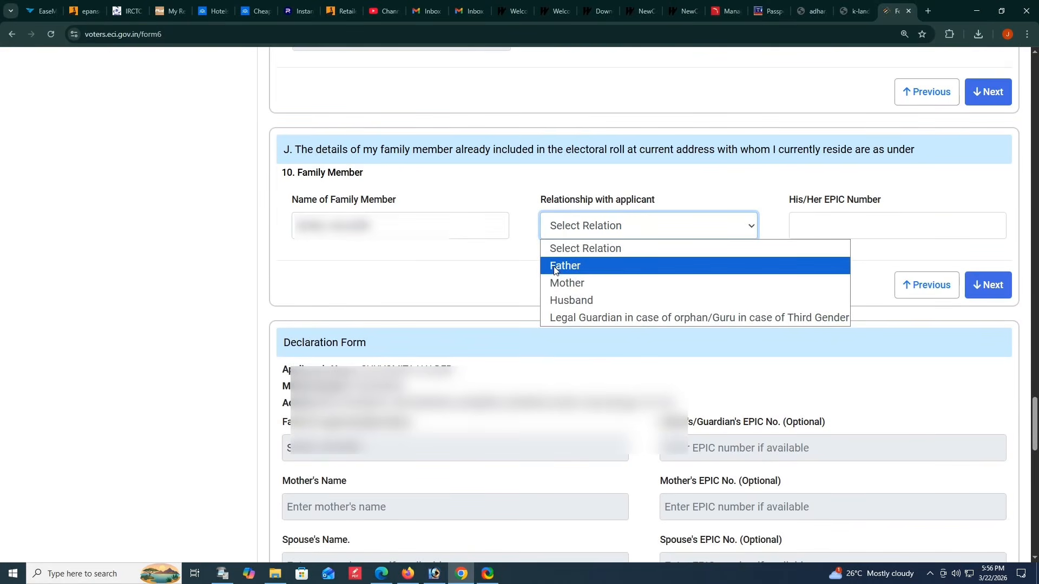
click(553, 266)
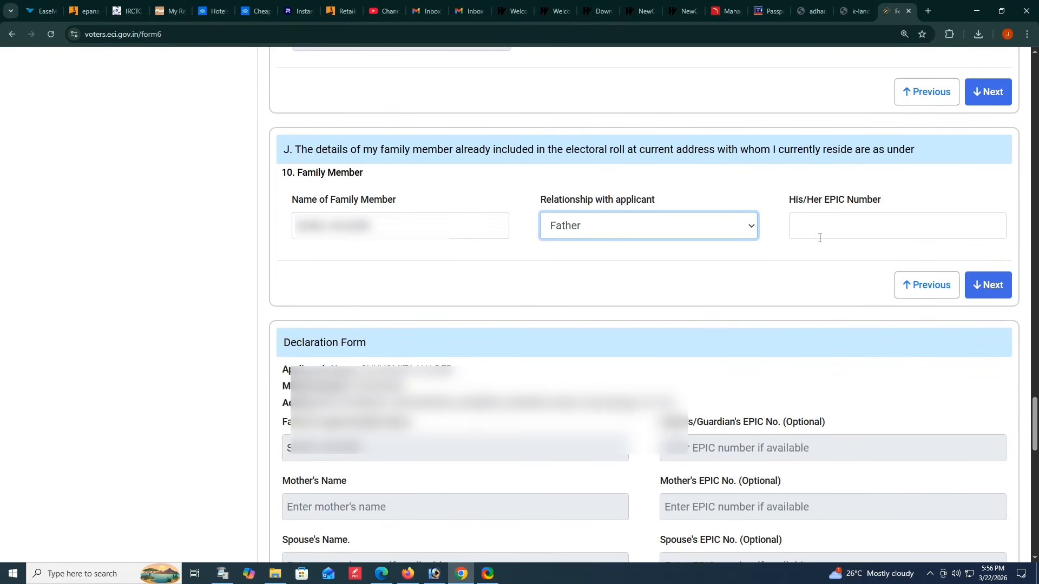
- Enter the family member's EPIC number in section J and proceed to the Declaration Form
click(833, 232)
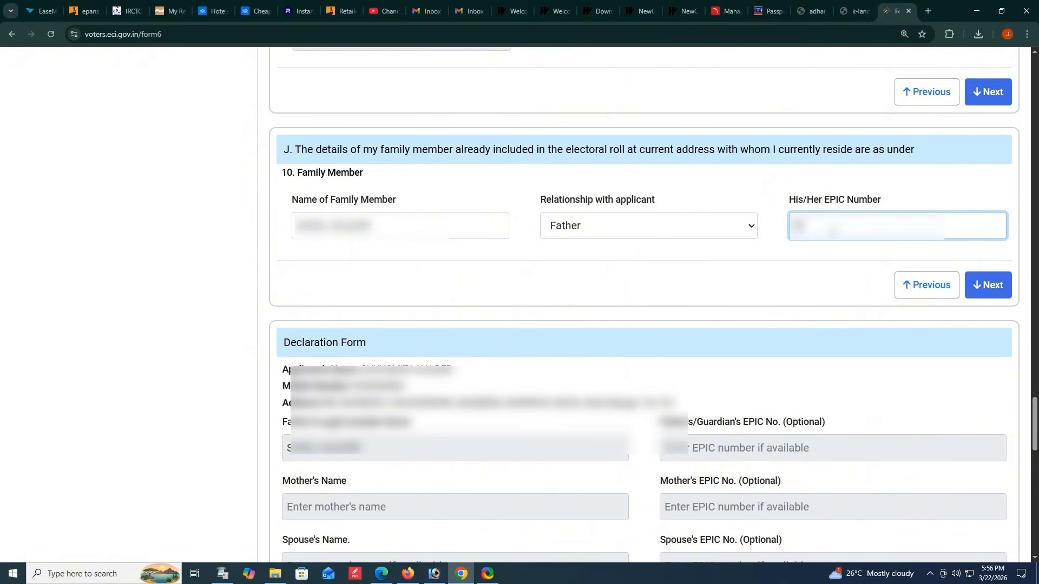
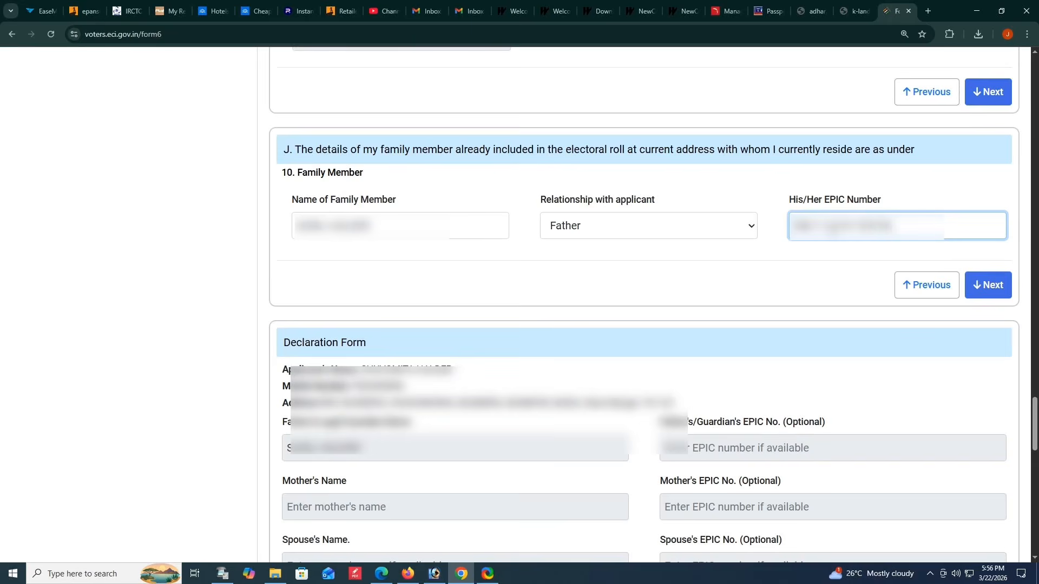
click(818, 278)
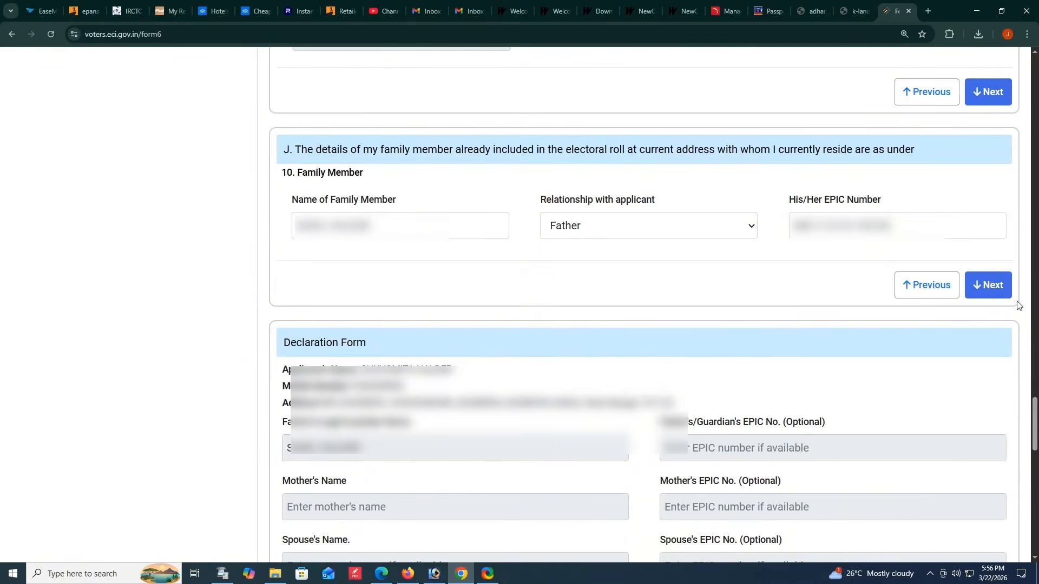
click(990, 287)
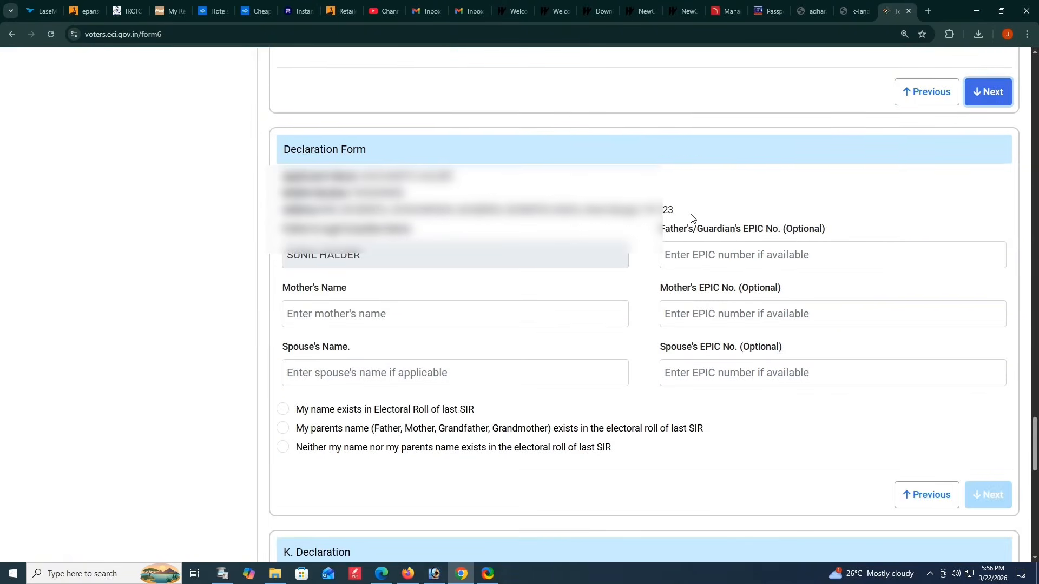
- Fill in the father's and mother's EPIC numbers in the Declaration Form
scroll(431, 264, down, 1)
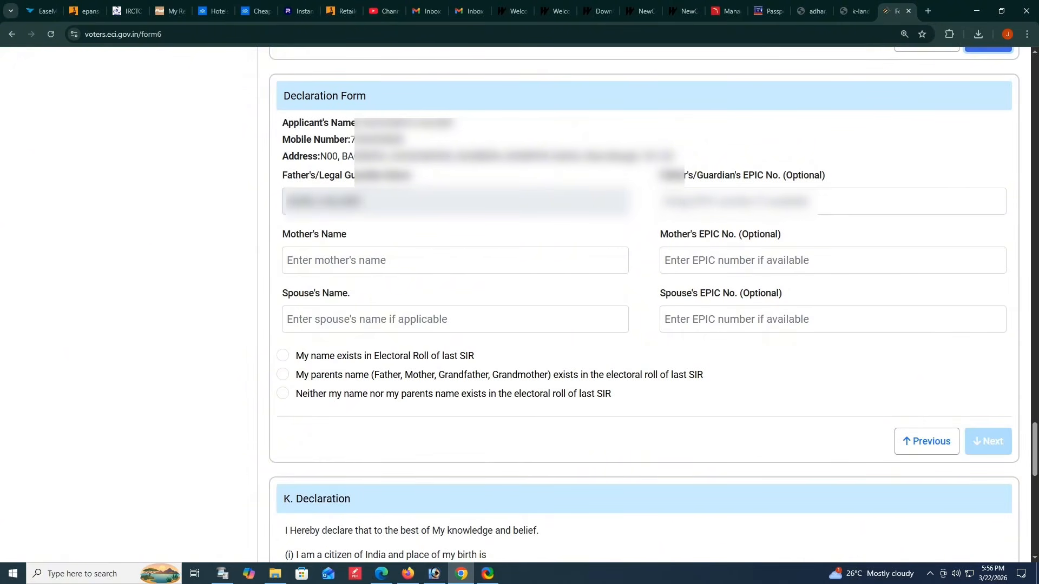
click(738, 201)
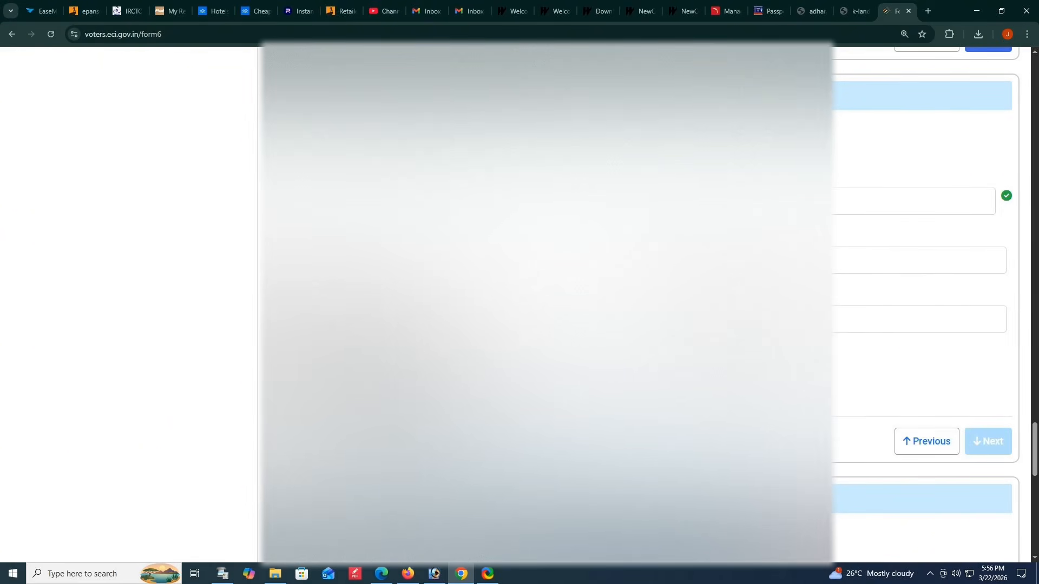
click(676, 261)
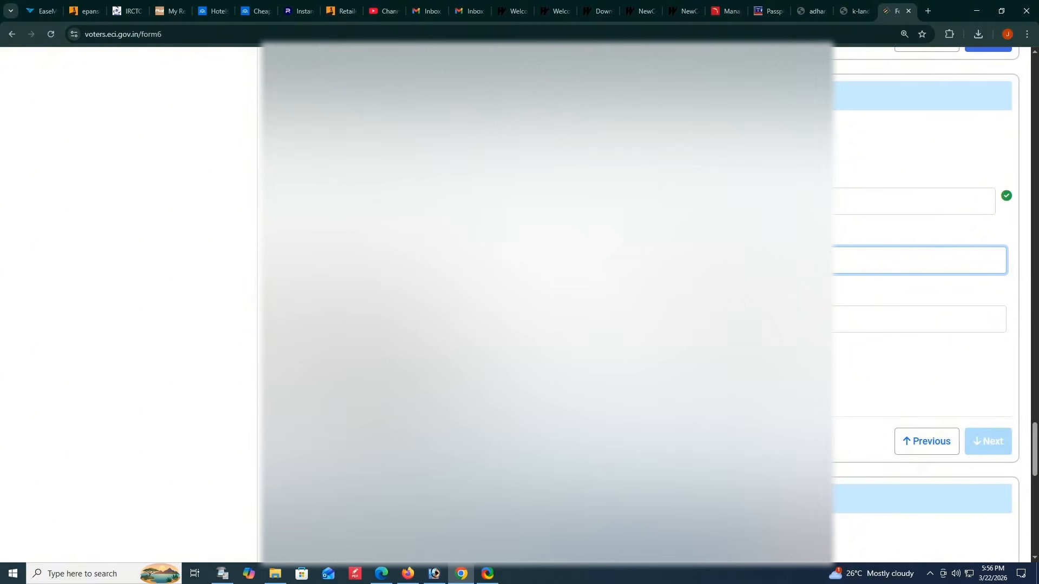
click(830, 247)
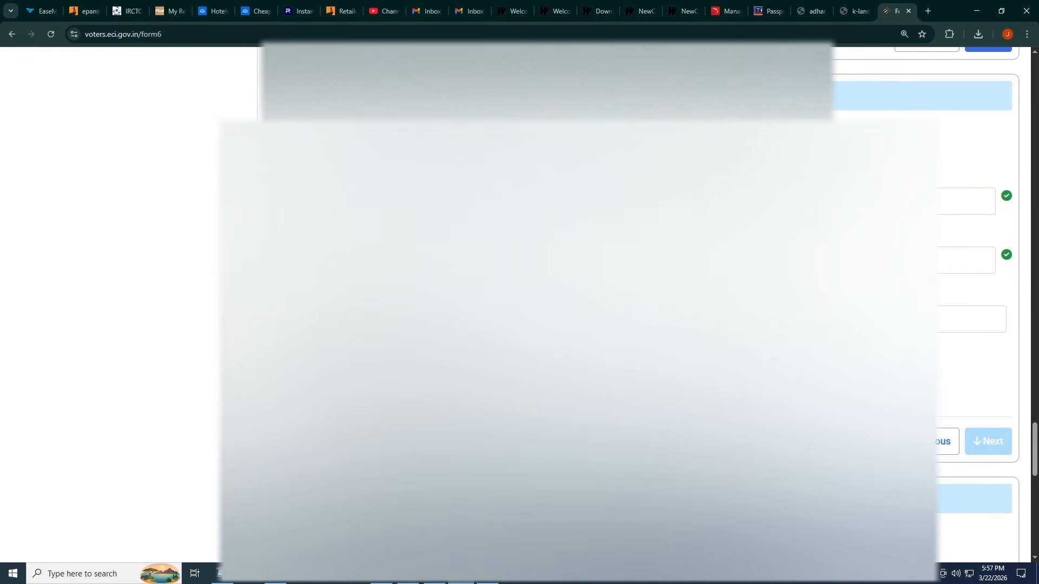
- Choose the declaration option that uses the relative's details from the last SIR roll and set the state to S25-WEST BENGAL
click(346, 380)
scroll(541, 335, down, 5)
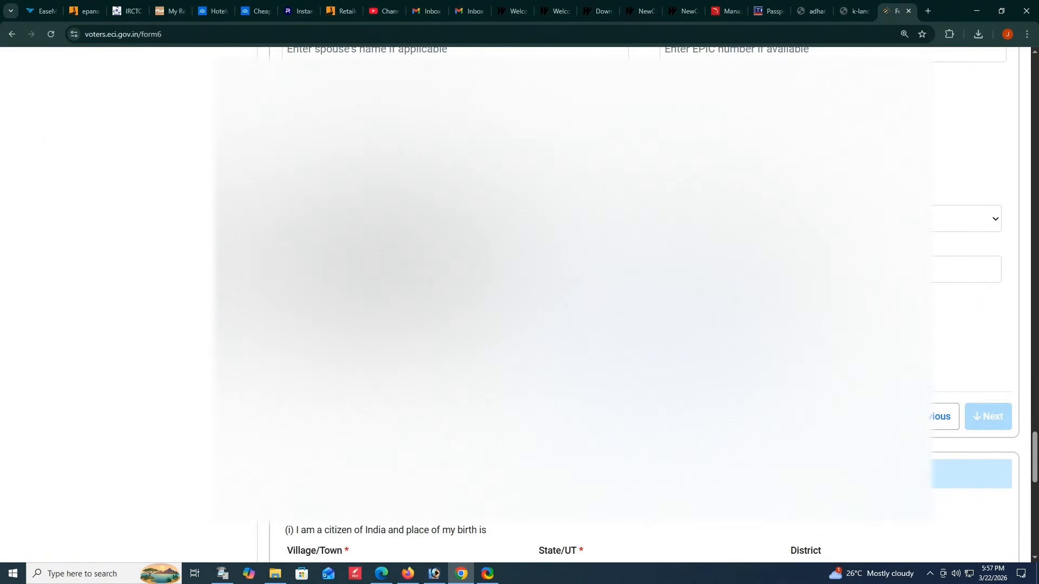
click(800, 218)
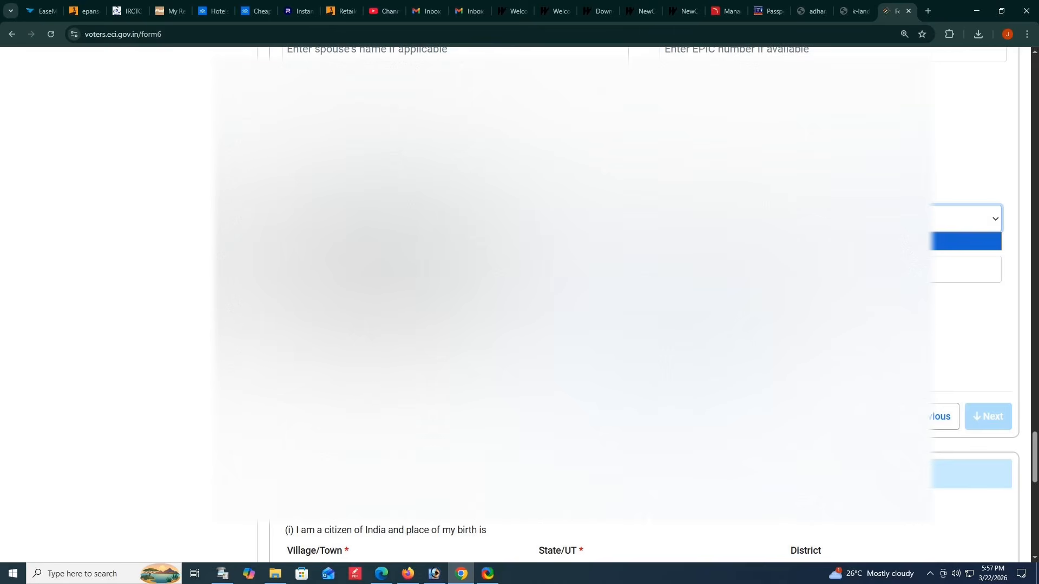
click(209, 158)
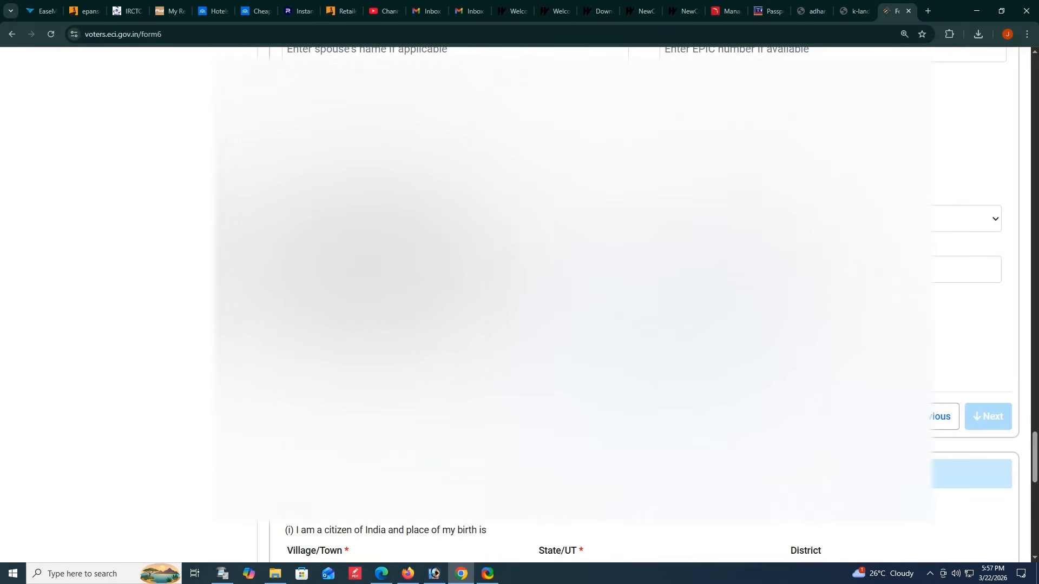
click(378, 219)
scroll(374, 411, down, 6)
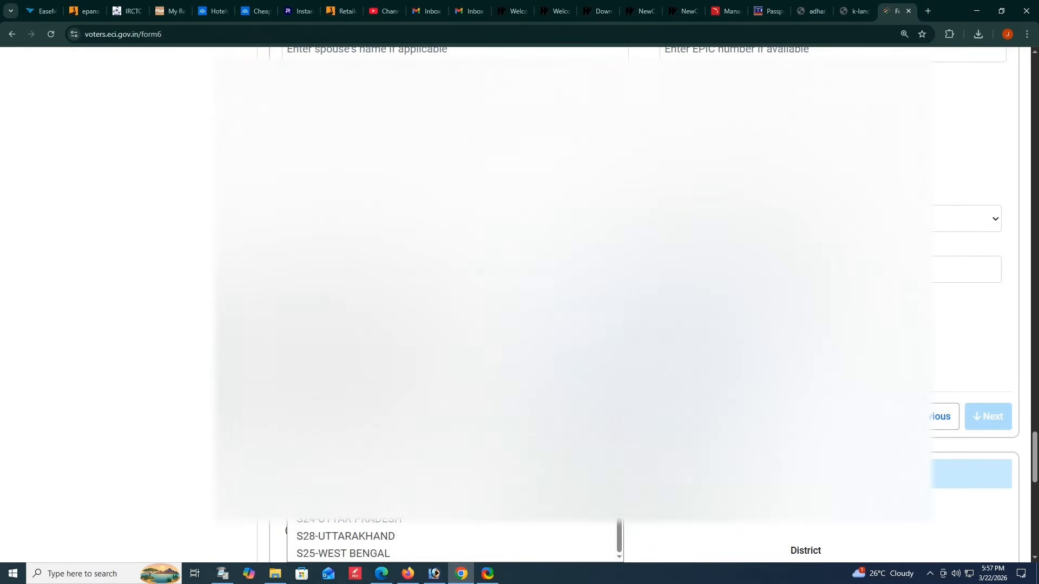
click(361, 552)
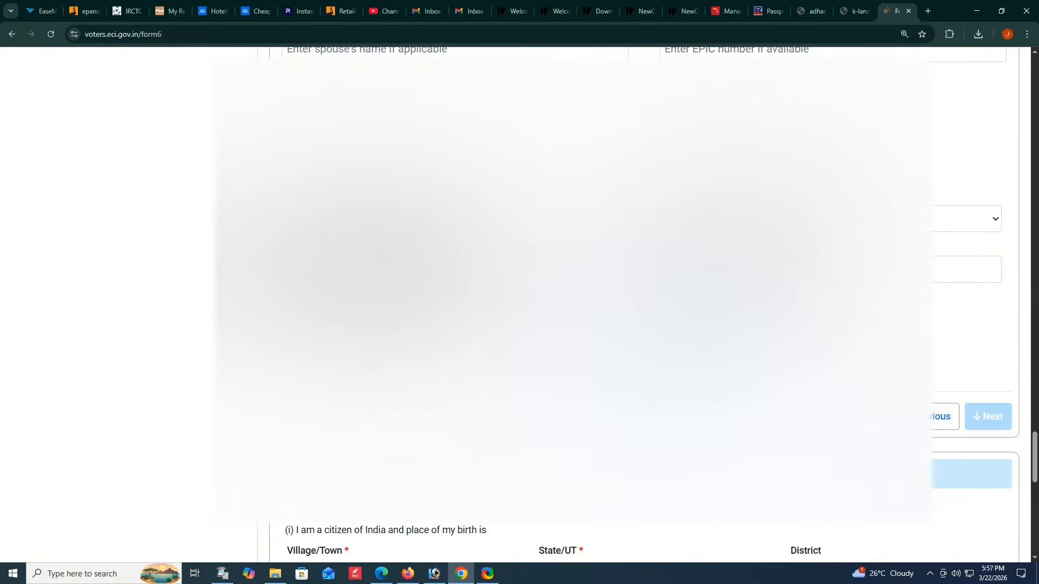
- Select the relative's assembly constituency and polling station for the last SIR roll
click(795, 219)
scroll(795, 311, down, 1)
scroll(795, 311, down, 15)
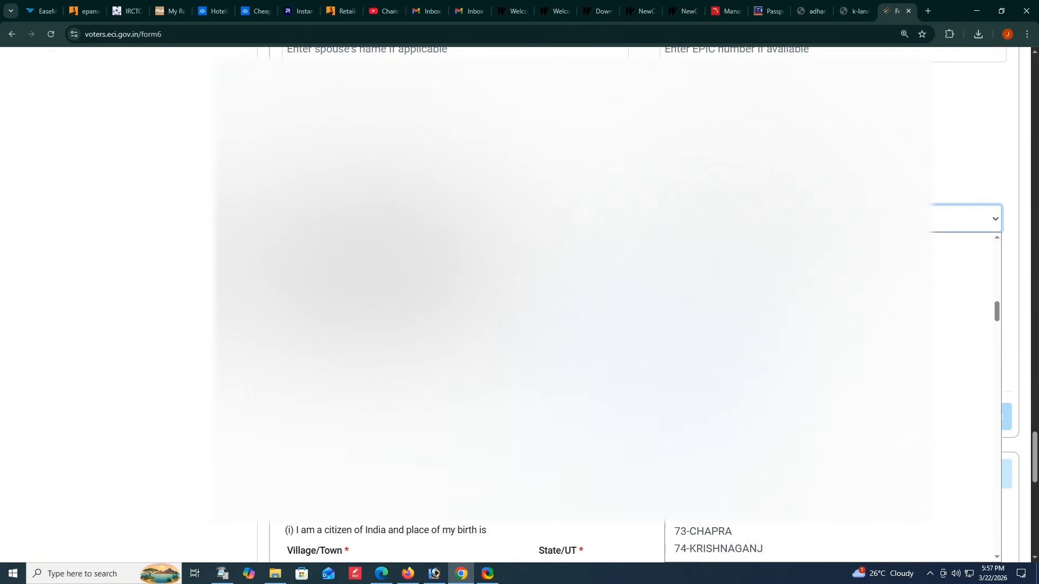
scroll(795, 335, down, 2)
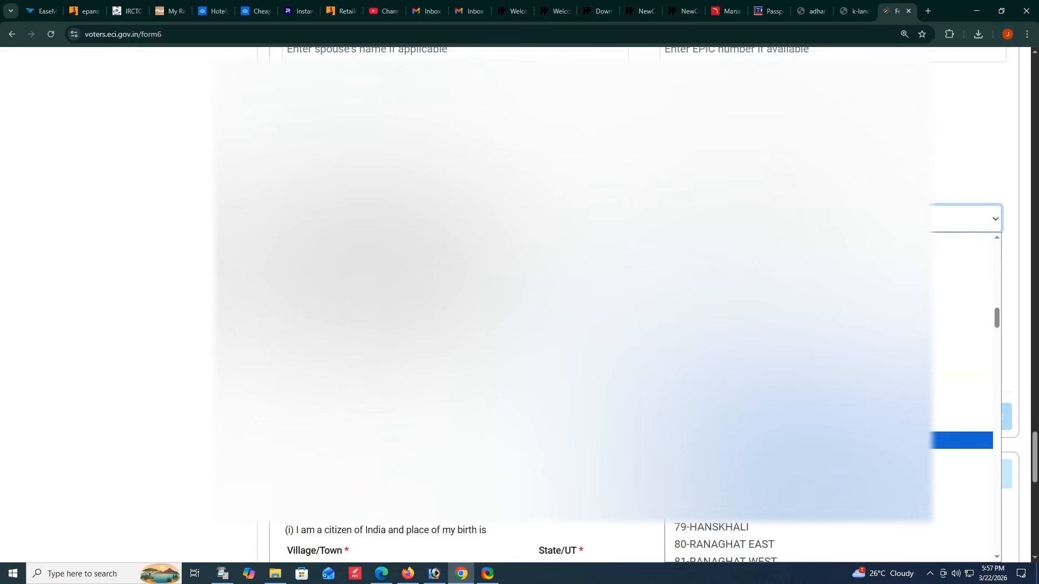
click(795, 441)
click(455, 270)
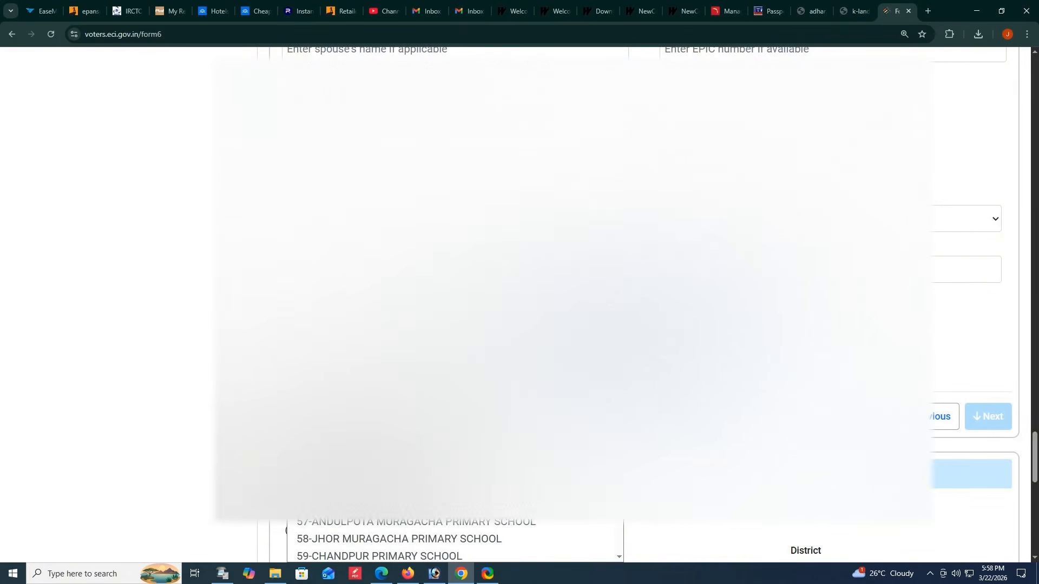
click(389, 465)
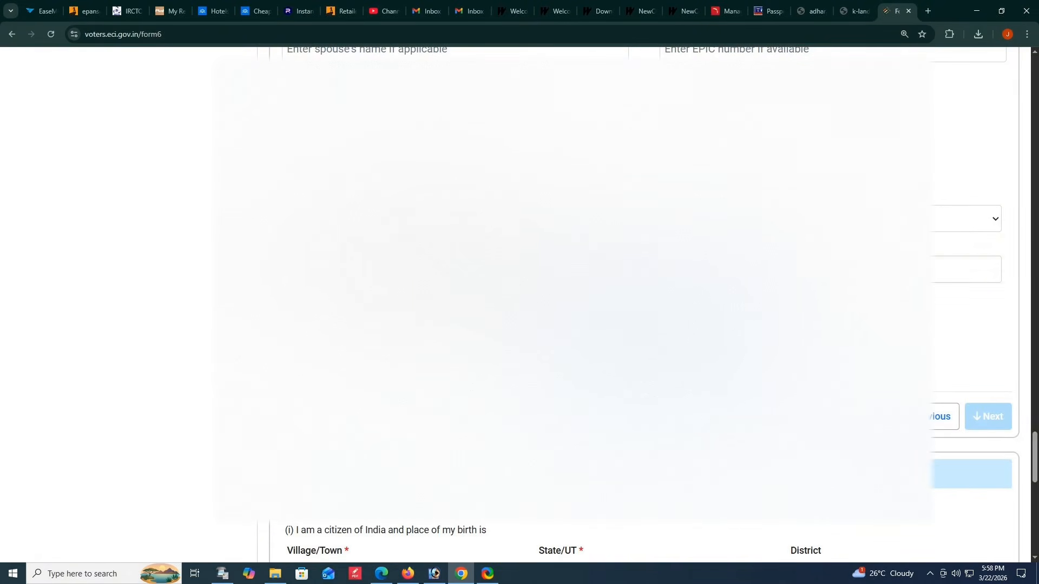
- Look up the relative by serial number in the electoral roll and fill in the relative's details from the matching record
click(812, 269)
click(643, 338)
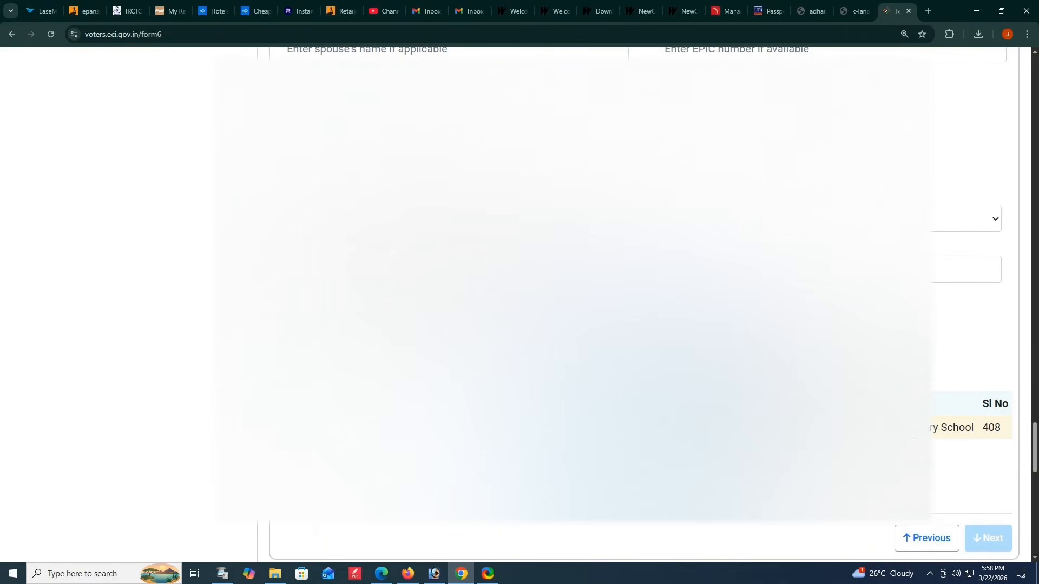
scroll(638, 303, up, 1)
scroll(638, 303, down, 1)
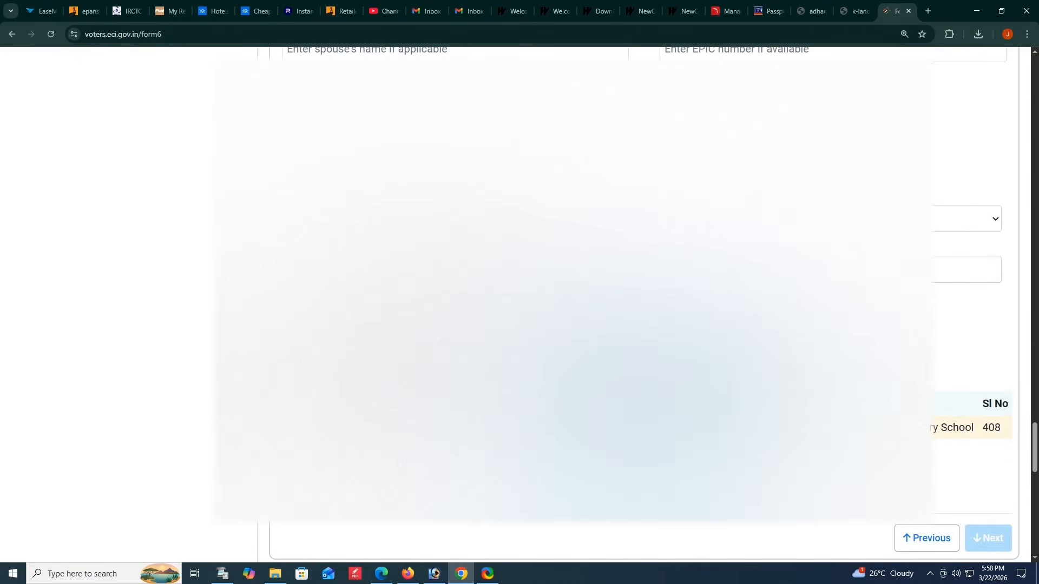
drag(638, 378, 919, 452)
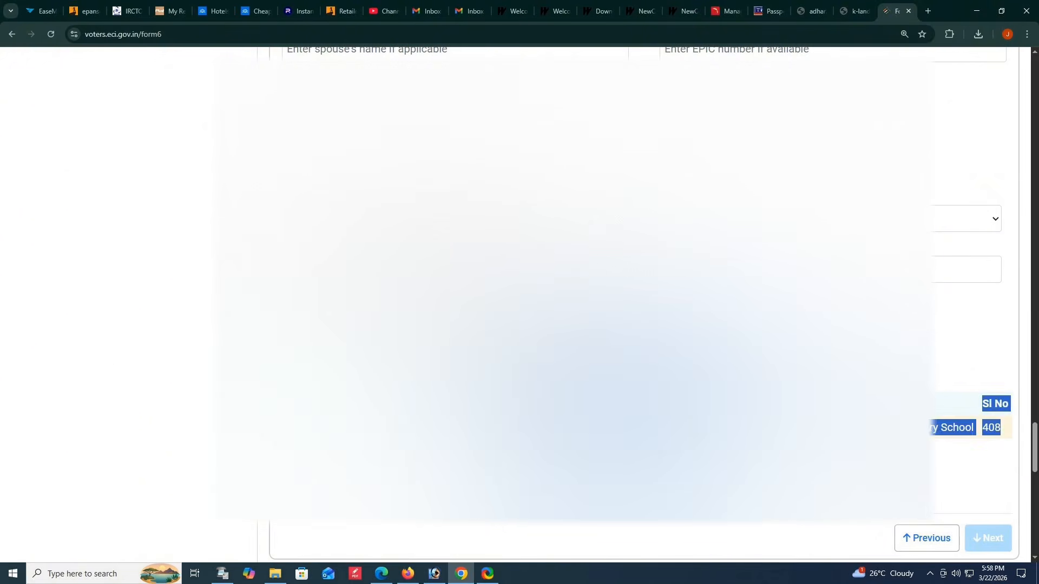
click(919, 452)
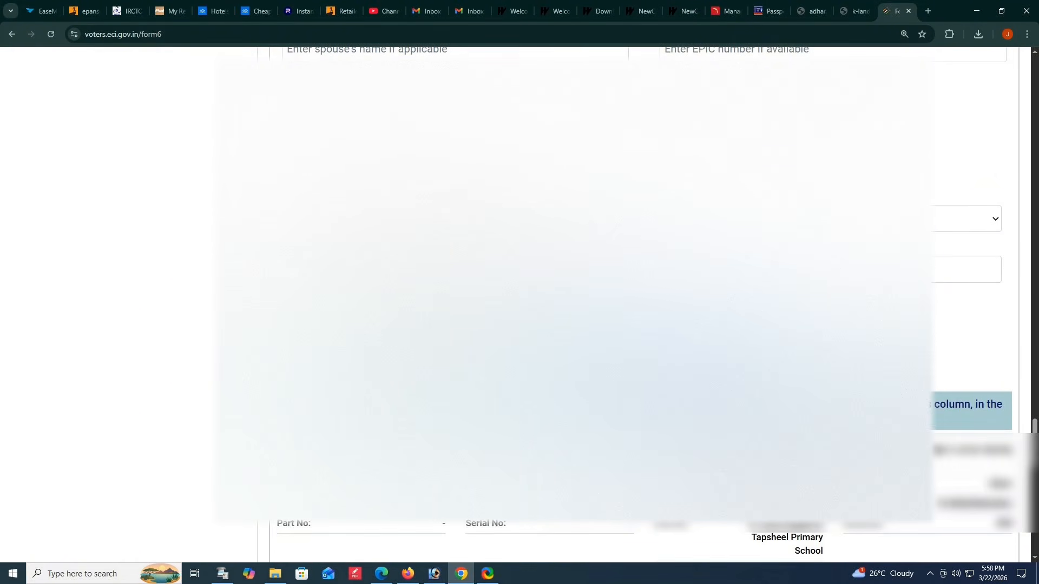
- Complete the place of birth in section K with state and district, and set ordinary residence since 09-2005
scroll(643, 303, down, 4)
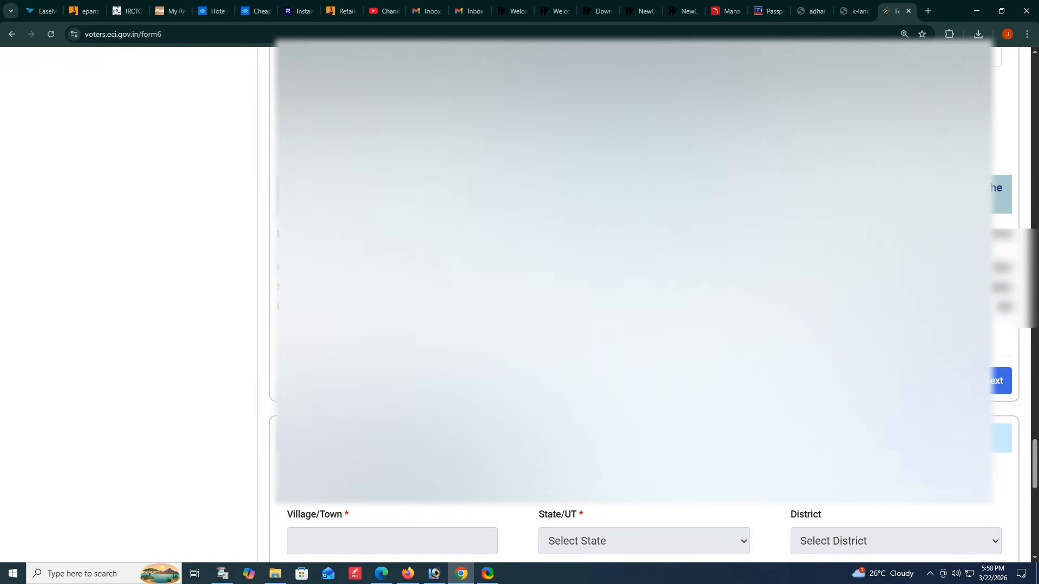
scroll(644, 303, down, 5)
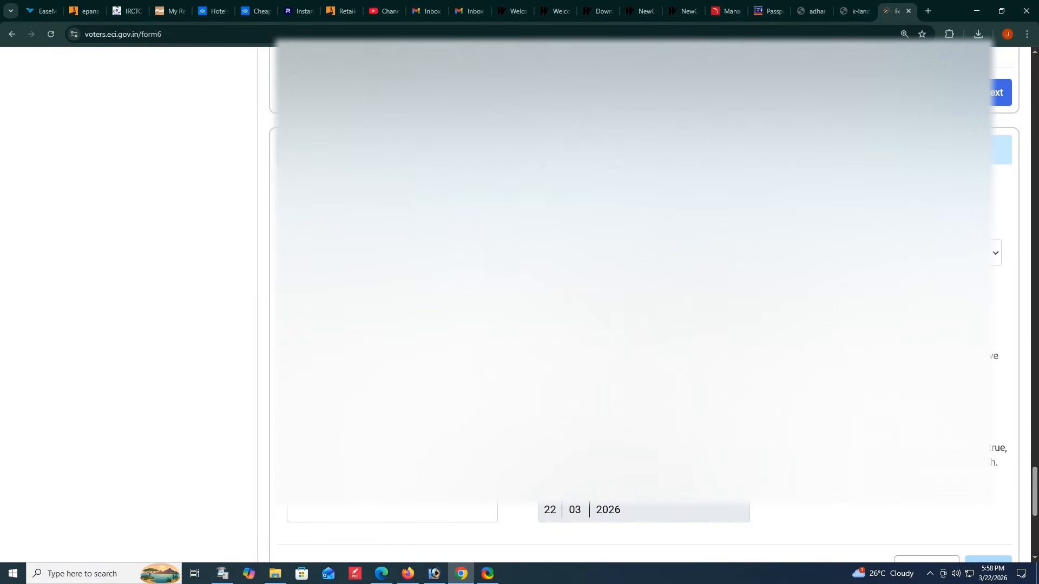
click(622, 252)
scroll(602, 543, down, 6)
click(598, 555)
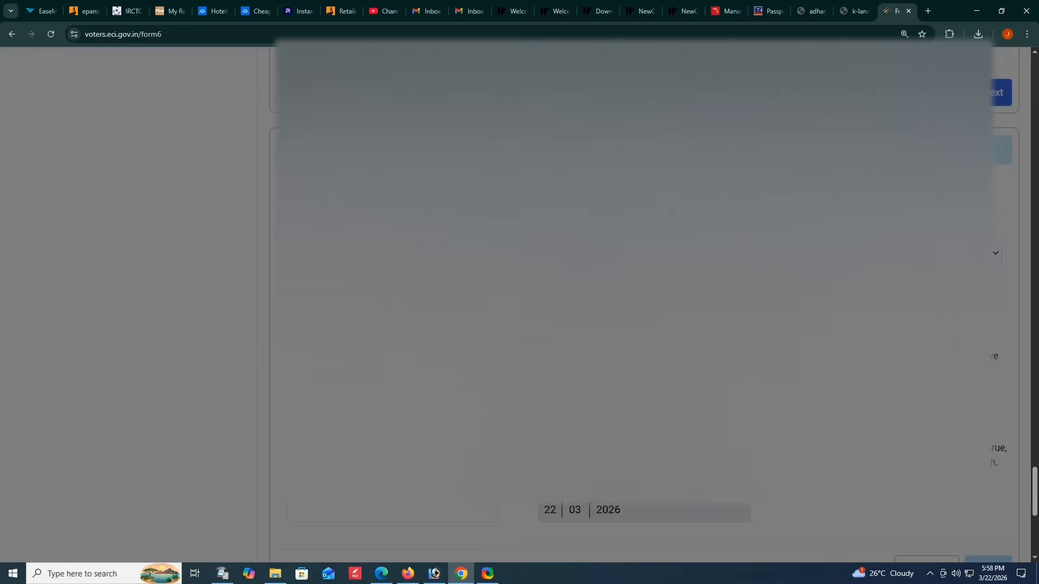
click(896, 252)
scroll(896, 381, down, 3)
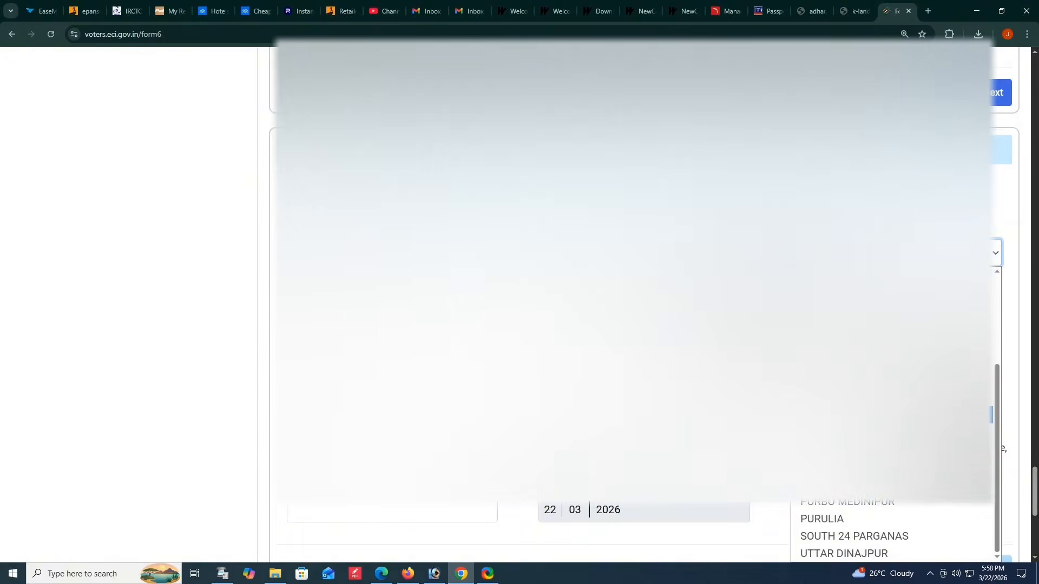
click(896, 417)
click(649, 389)
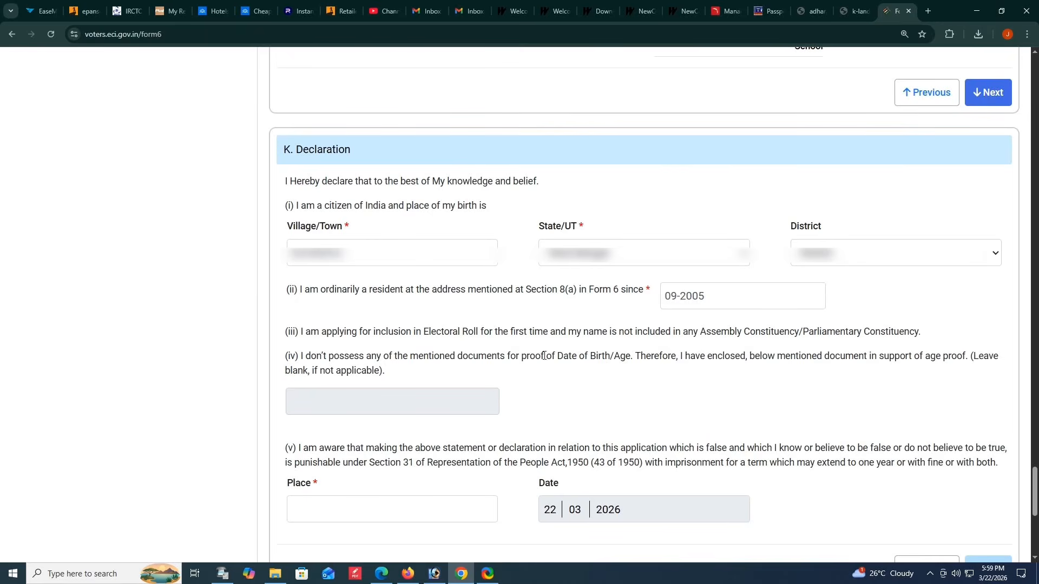
- Set the declaration's place to BAGBERIA and proceed to the Captcha section
drag(281, 261, 881, 278)
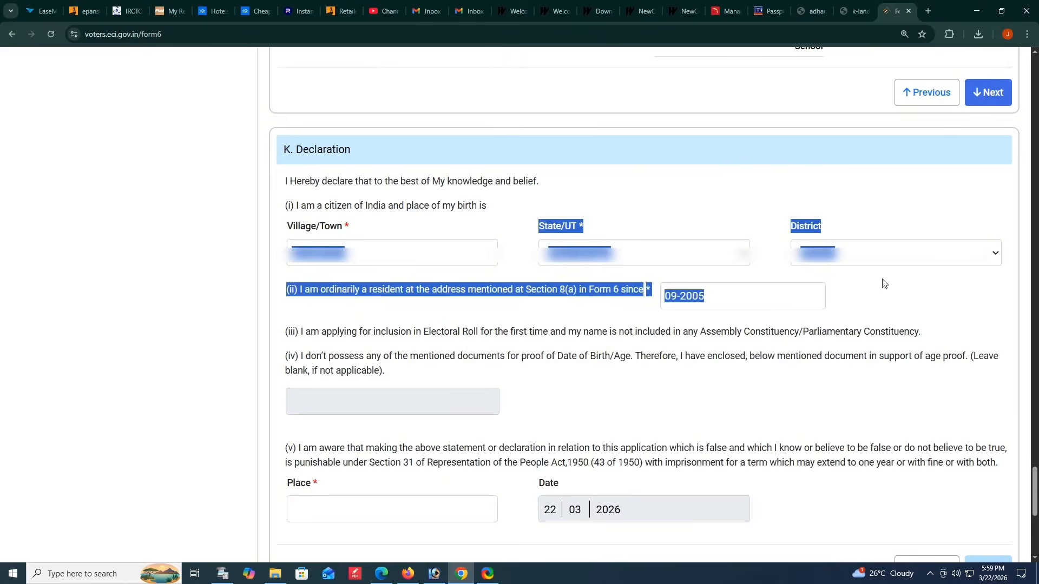
click(892, 296)
scroll(700, 326, down, 5)
click(372, 239)
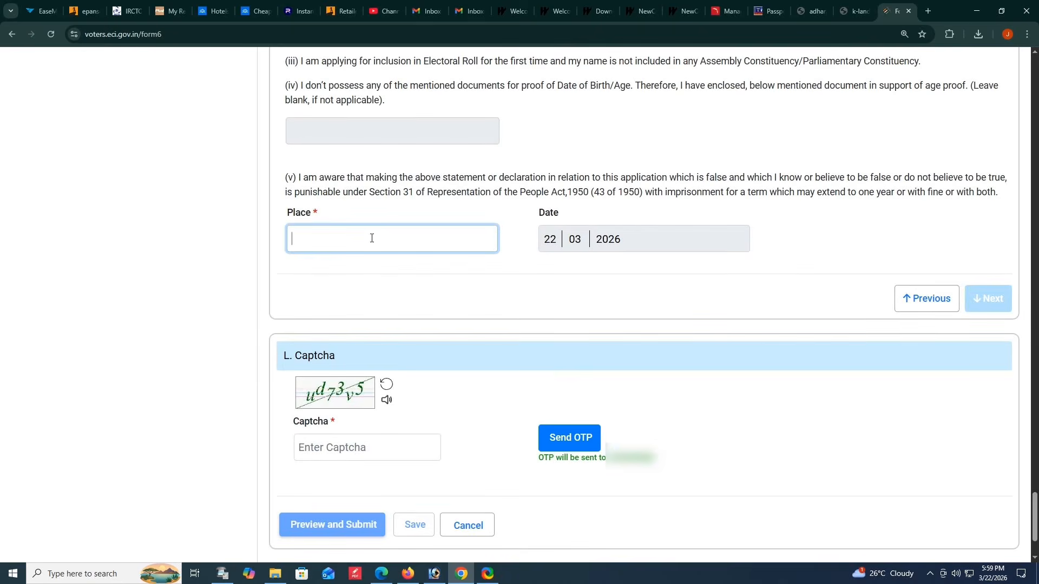
text(BAGBROIA)
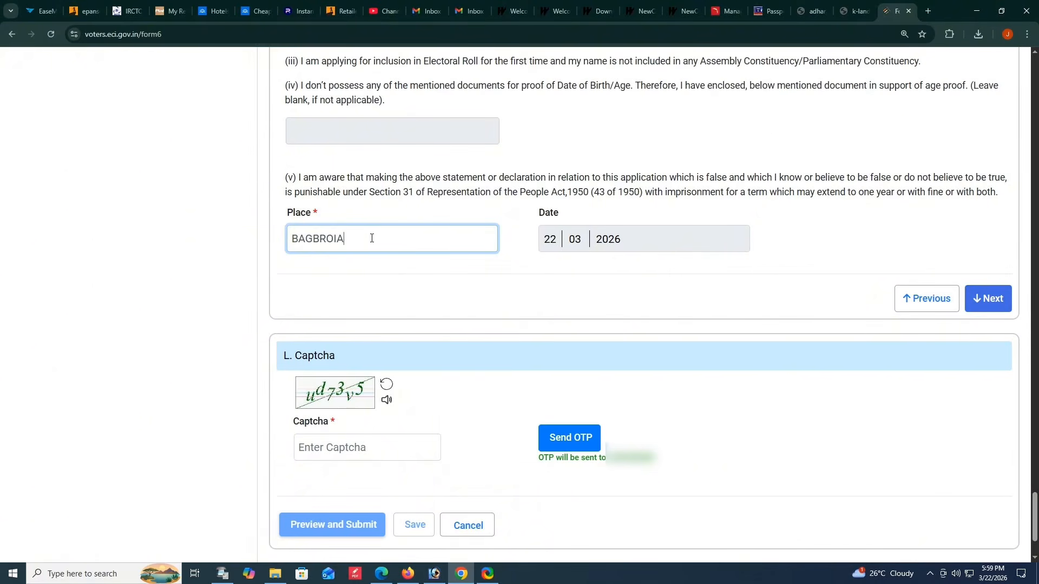
key(BackSpace)
key(BackSpace)
key(BackSpace)
key(BackSpace)
text(ERIA)
click(474, 285)
click(977, 299)
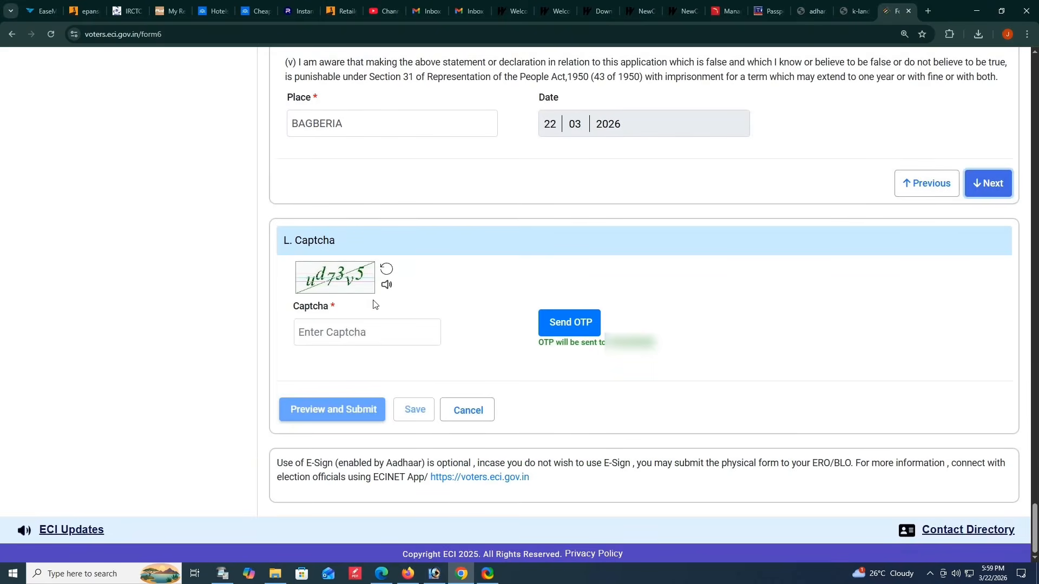
- Try to request the OTP using the displayed captcha text
click(359, 335)
text(ud)
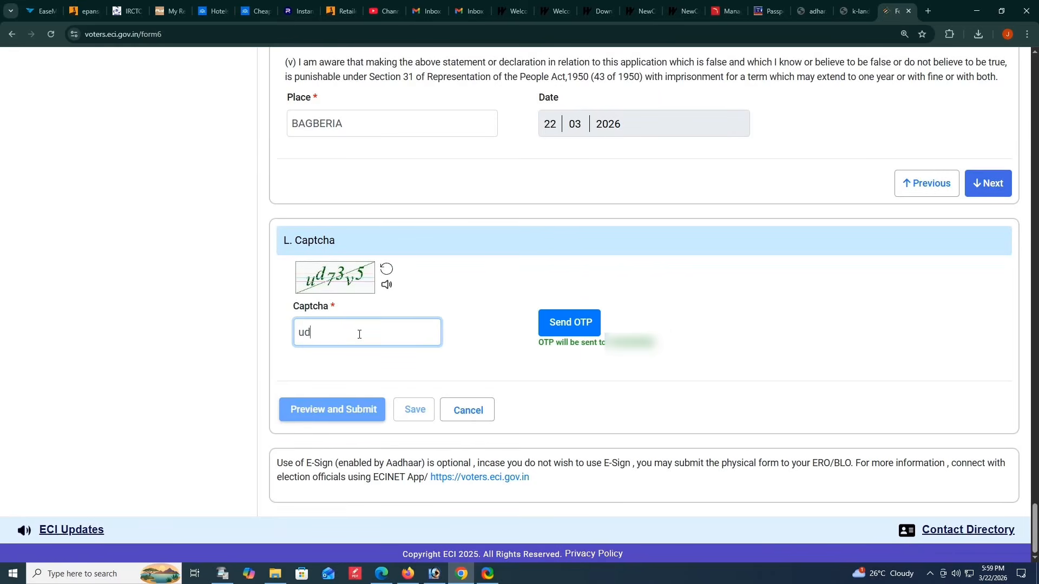
text(73v5)
click(490, 275)
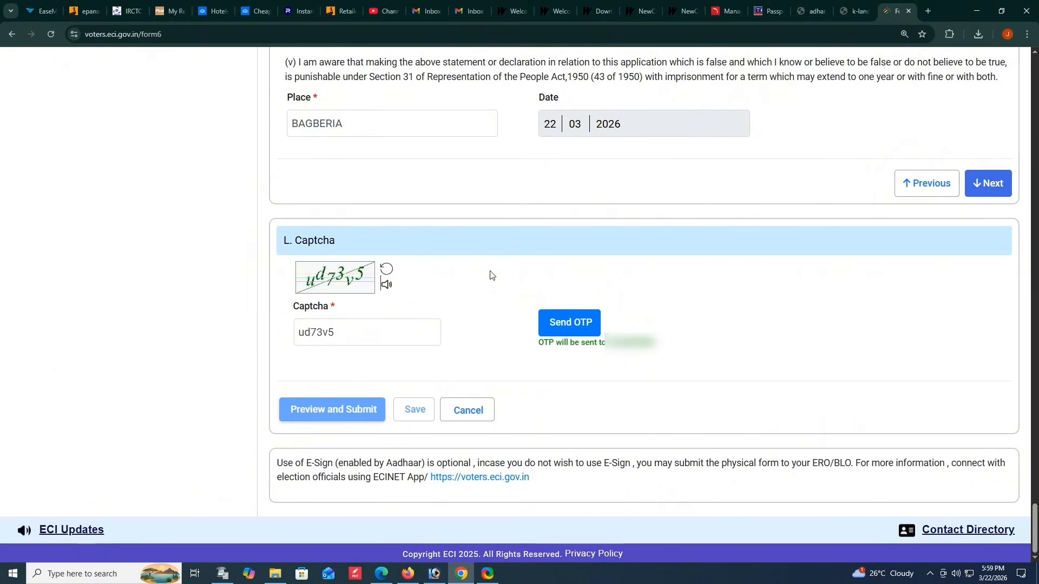
click(564, 317)
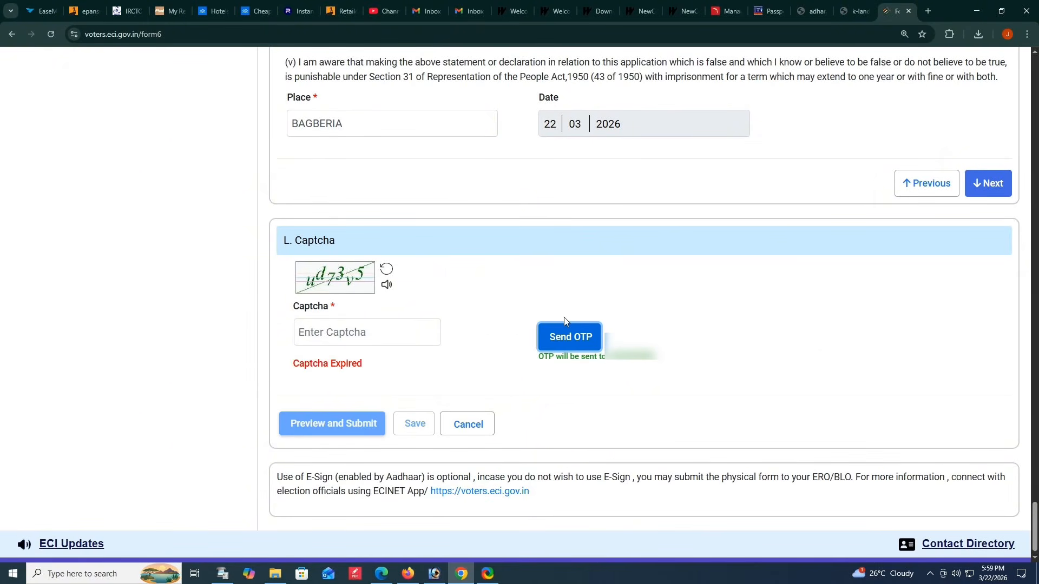
- Enter the newly displayed captcha text and send the OTP
click(369, 332)
text(fn)
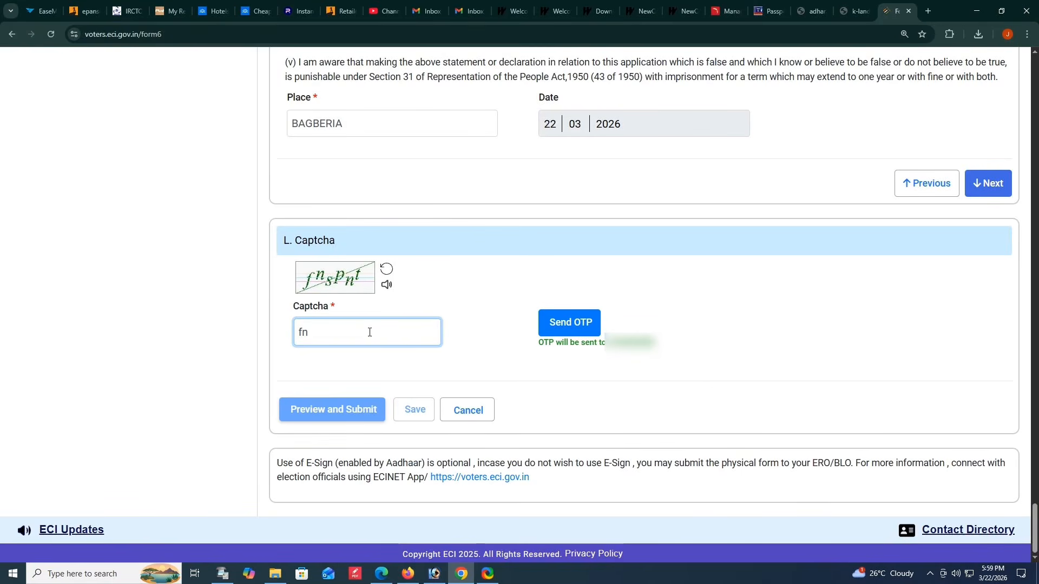
text(spnt)
click(533, 235)
click(563, 322)
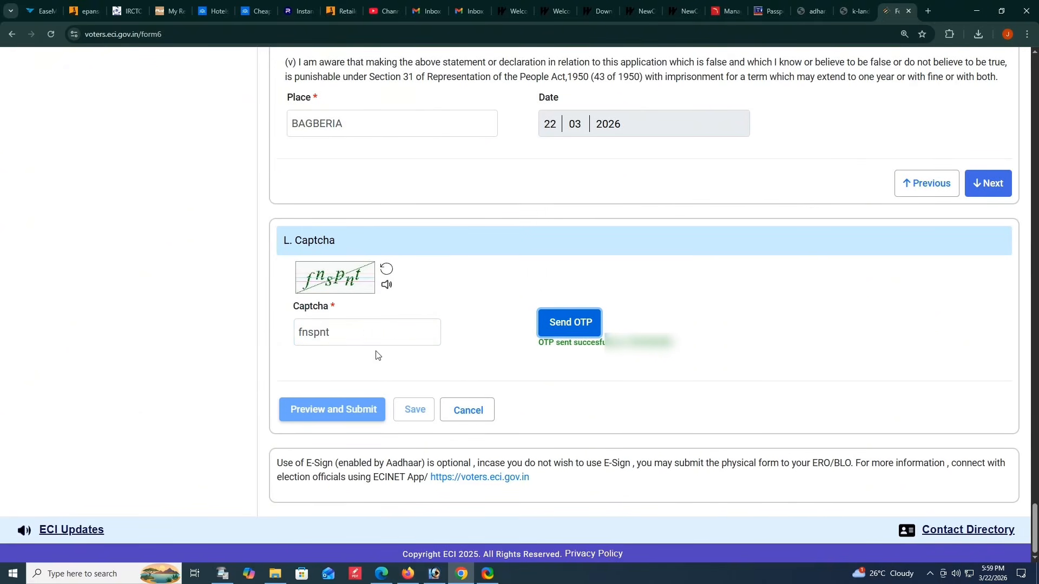
- Enter the received OTP and open the preview of the completed form for submission
click(356, 368)
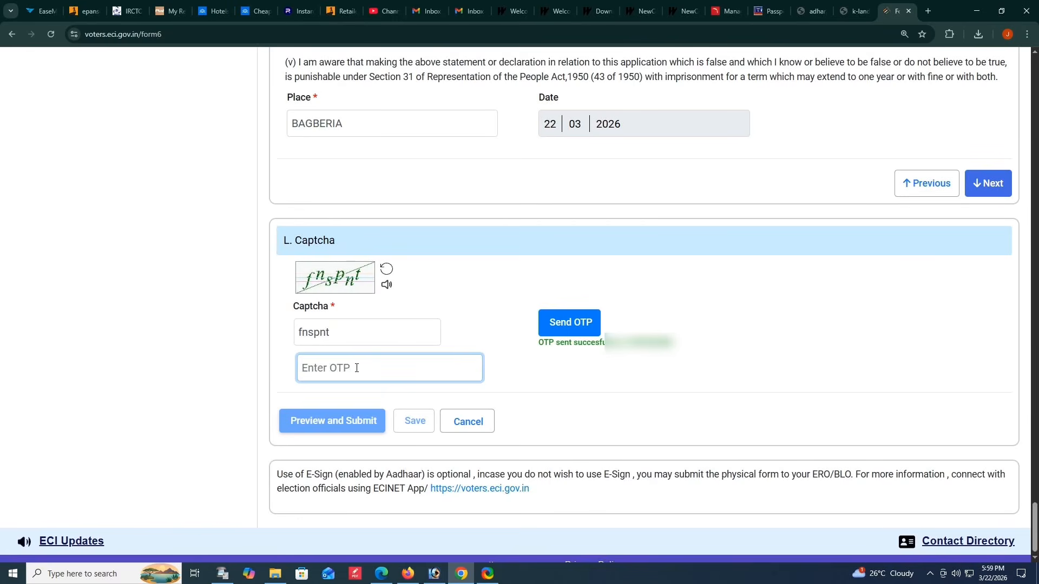
text(******)
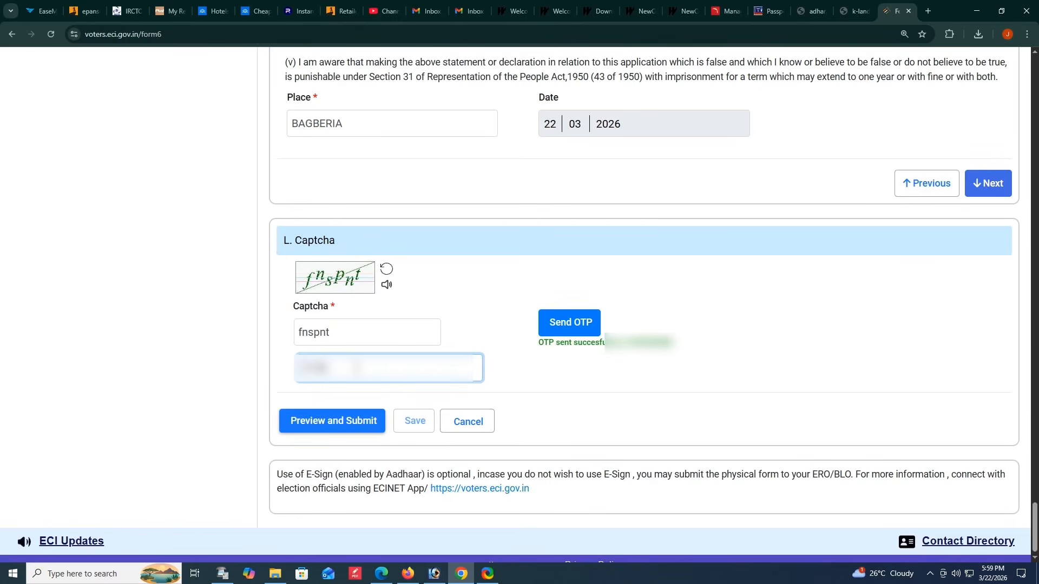
click(350, 420)
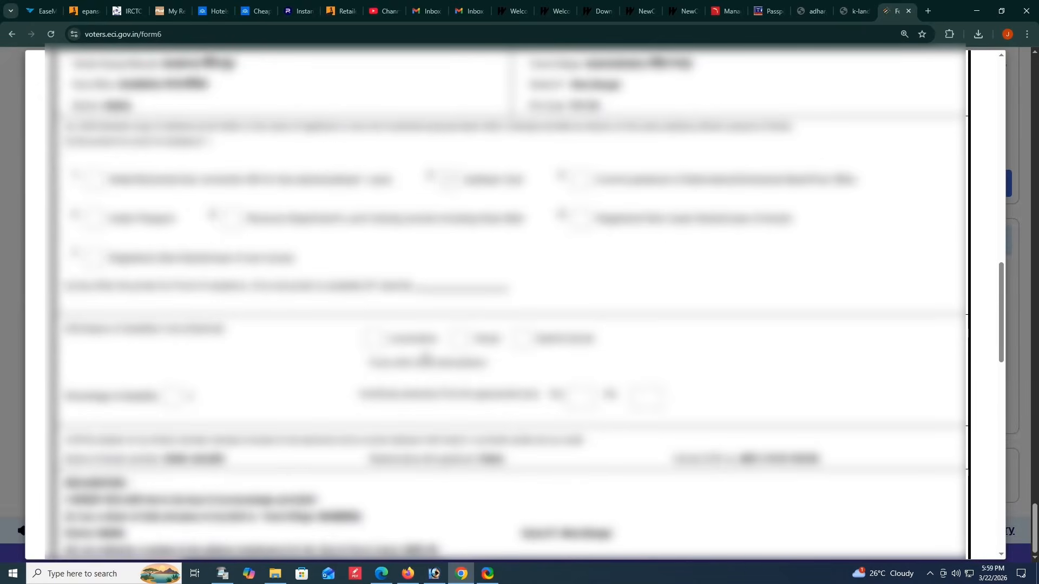
- Review the previewed Form 6 from the applicant details through the declaration form
scroll(426, 357, up, 5)
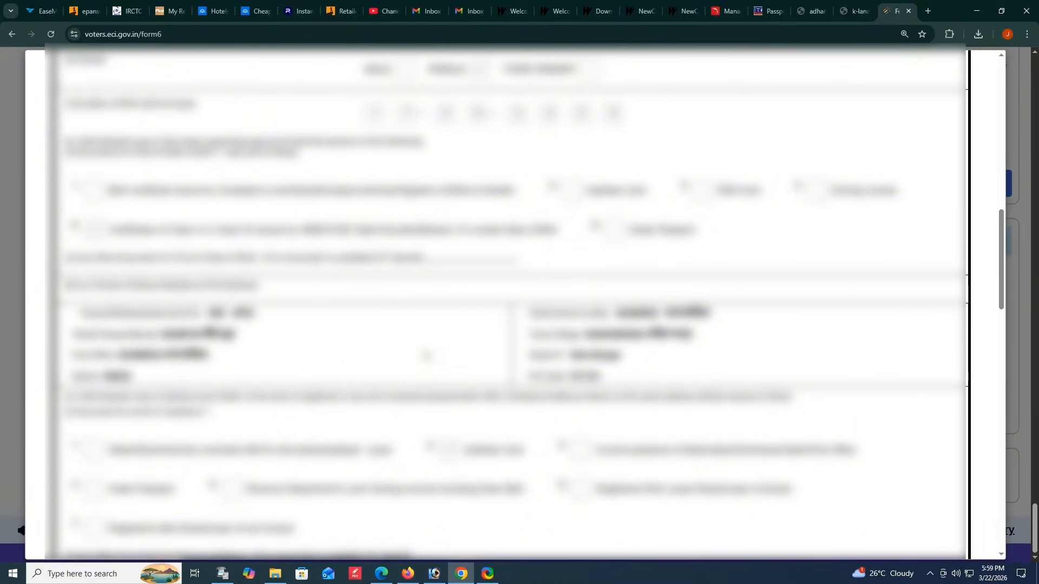
scroll(425, 356, up, 10)
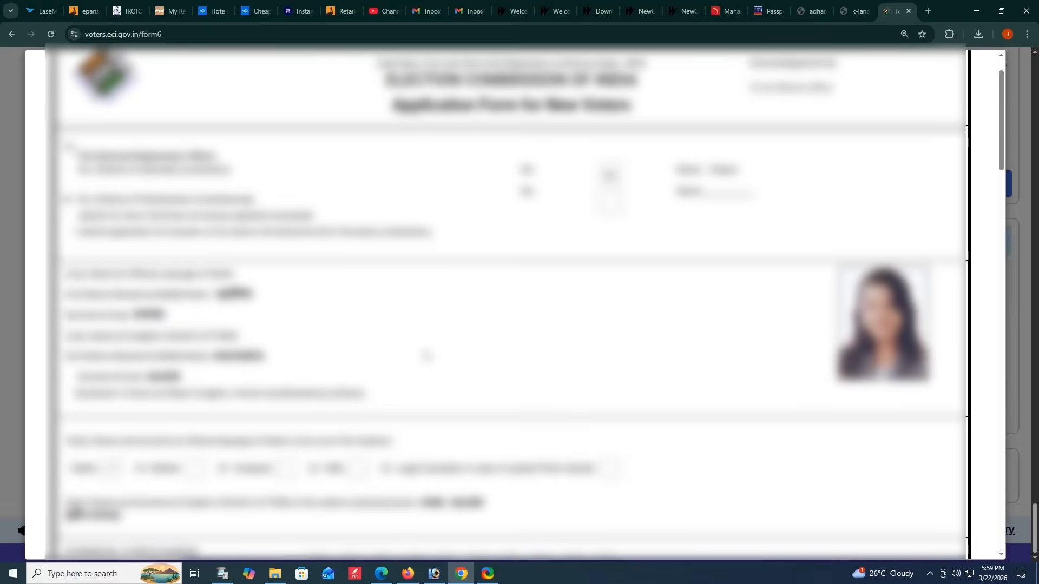
scroll(426, 356, down, 15)
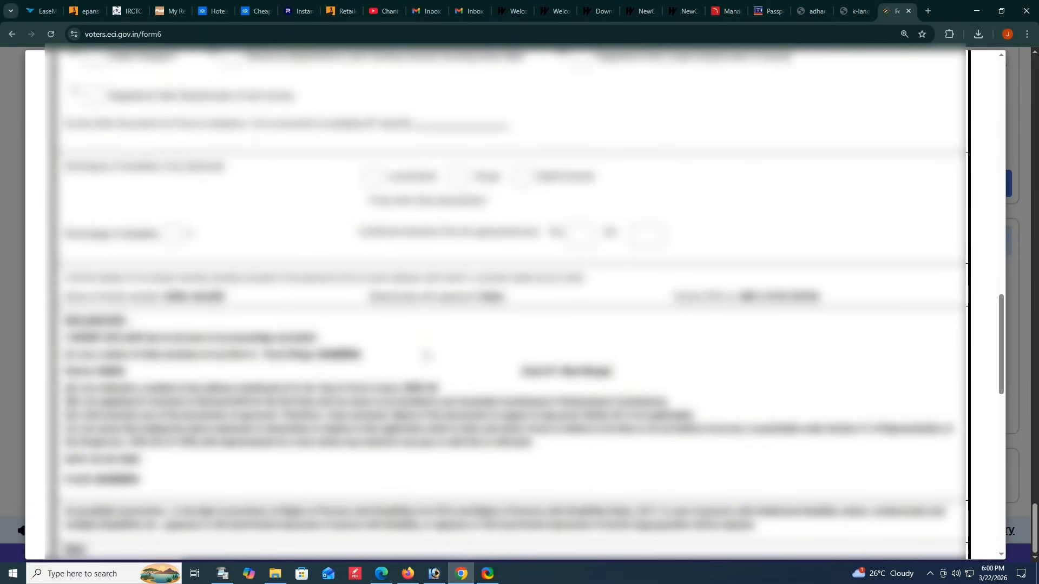
scroll(426, 356, down, 9)
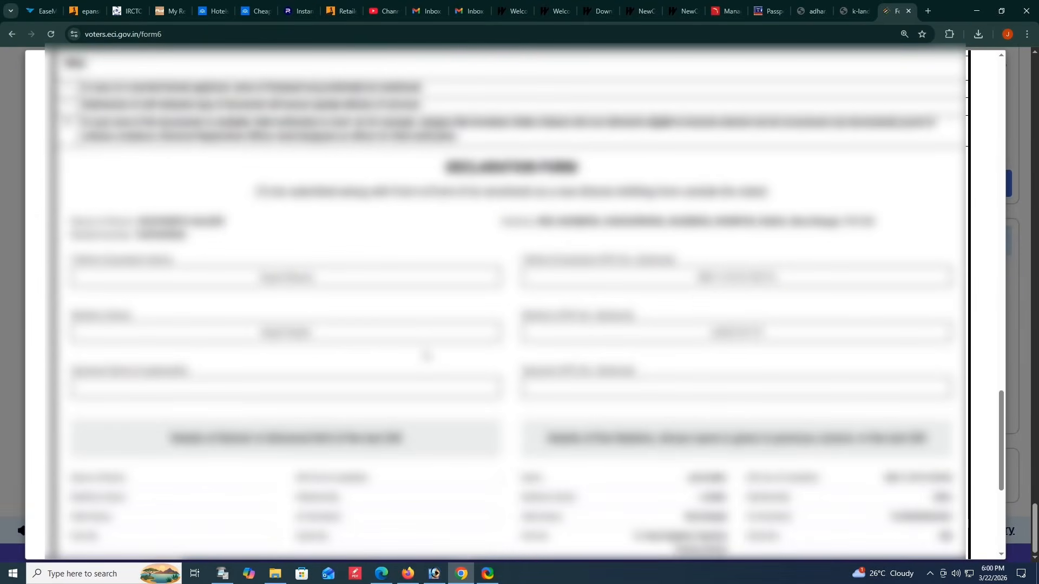
scroll(426, 356, down, 4)
scroll(426, 356, up, 2)
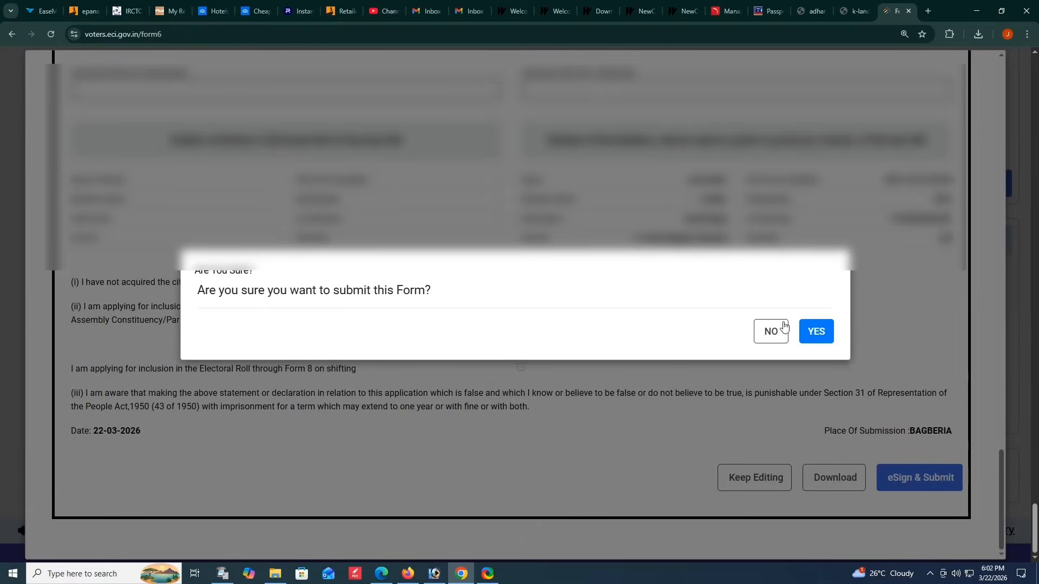
- Confirm the Form 6 submission, enter the applicant's Aadhaar number on the eSign page and request the Aadhaar OTP
click(815, 331)
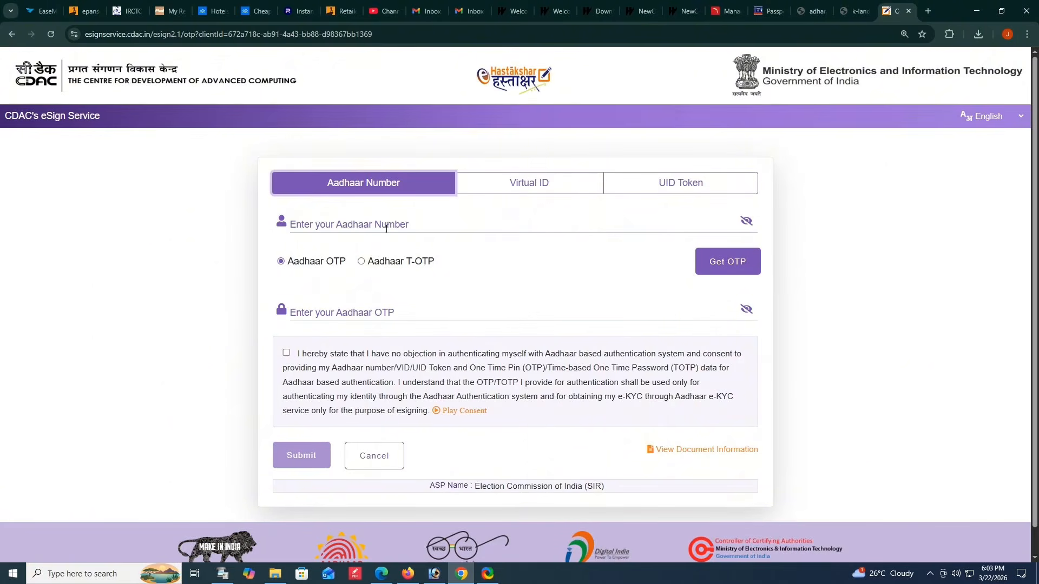
click(385, 227)
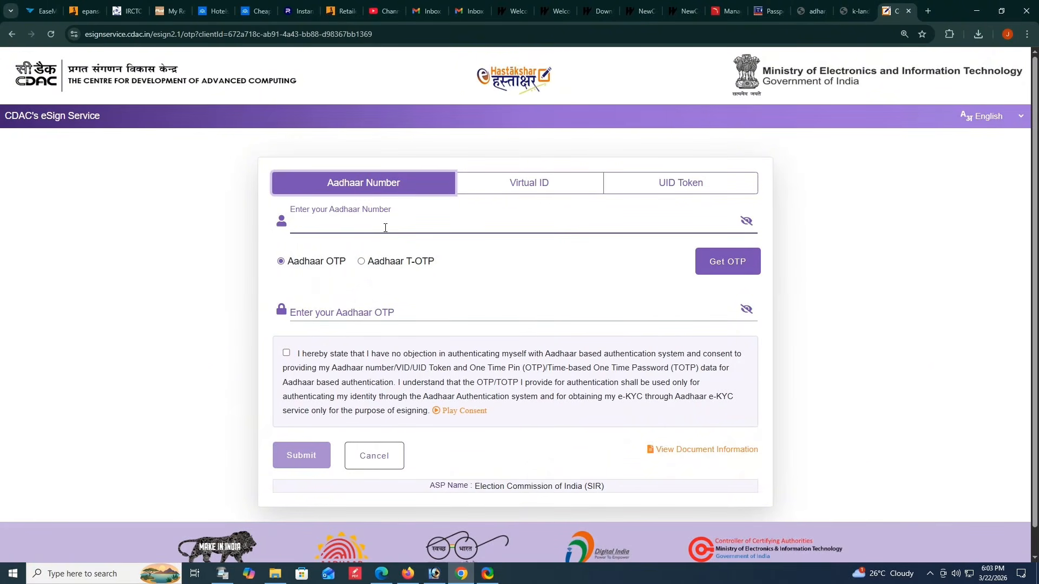
text(••••••••••••)
click(714, 261)
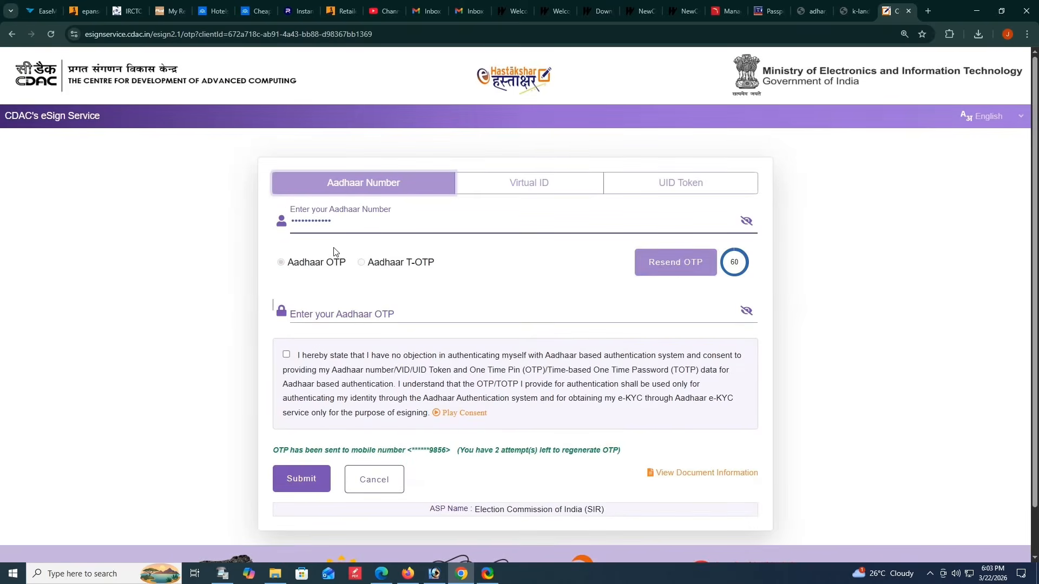
- Enter the received Aadhaar OTP, accept the authentication consent and submit the eSign request
click(317, 314)
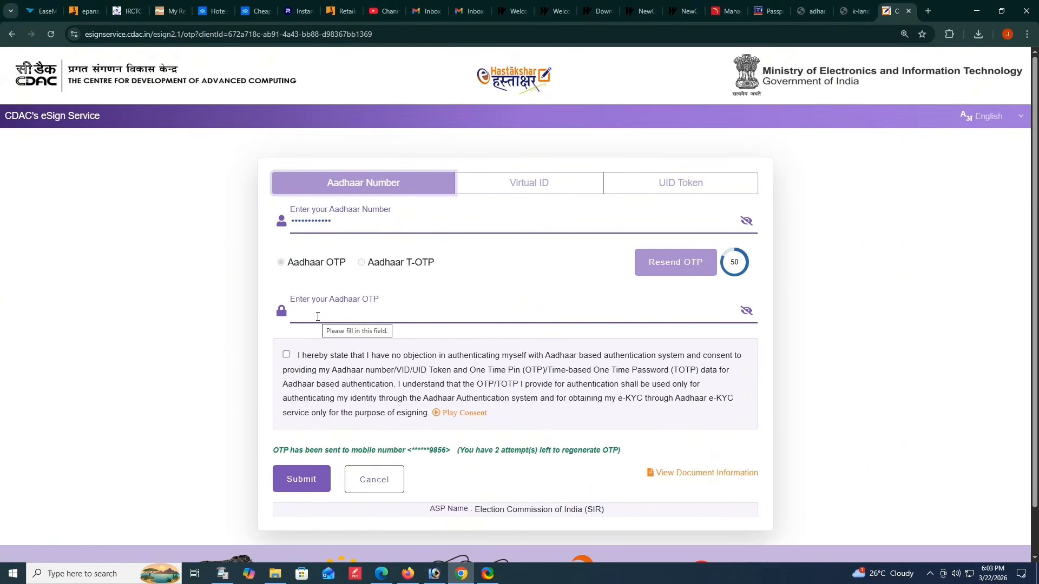
text(••••••)
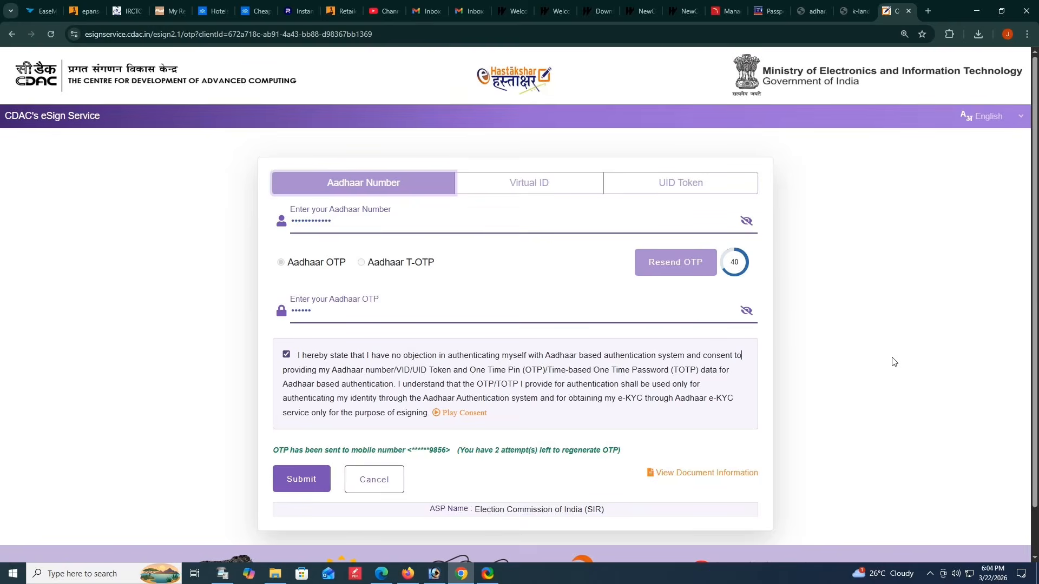
click(296, 479)
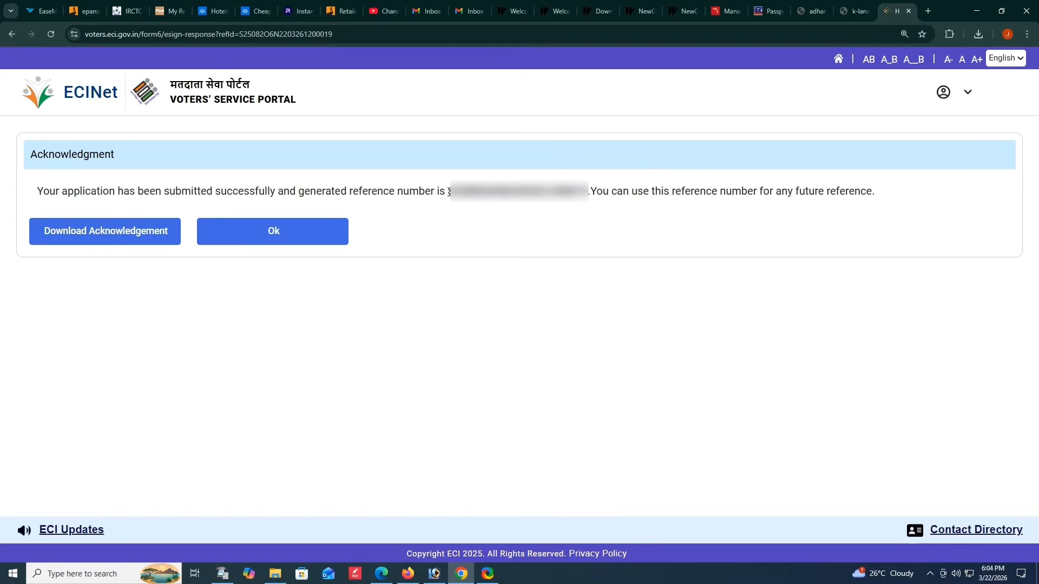
- Copy the application reference number, download the acknowledgement and close the acknowledgment page
drag(448, 192, 588, 192)
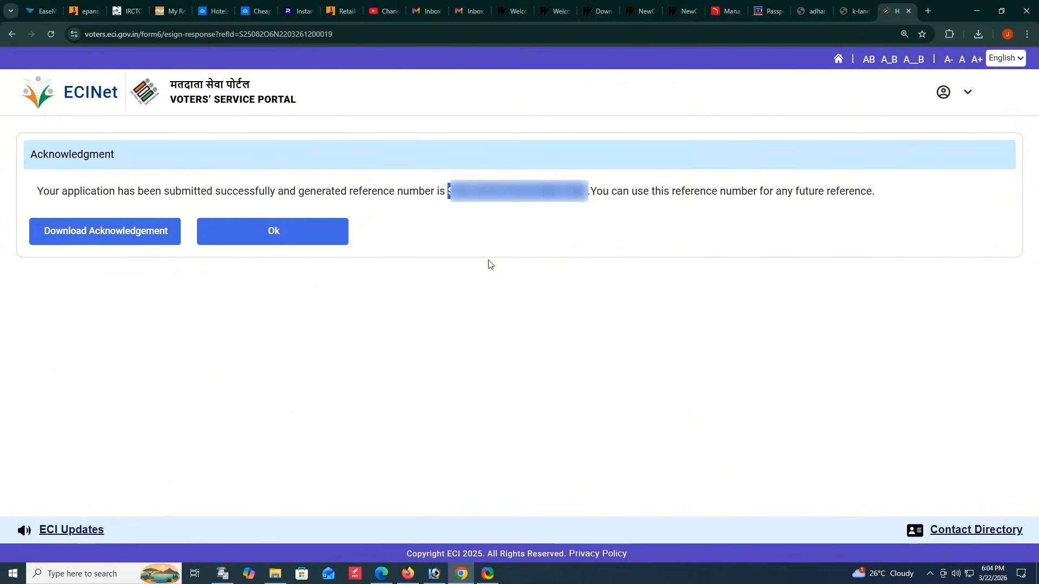
click(116, 236)
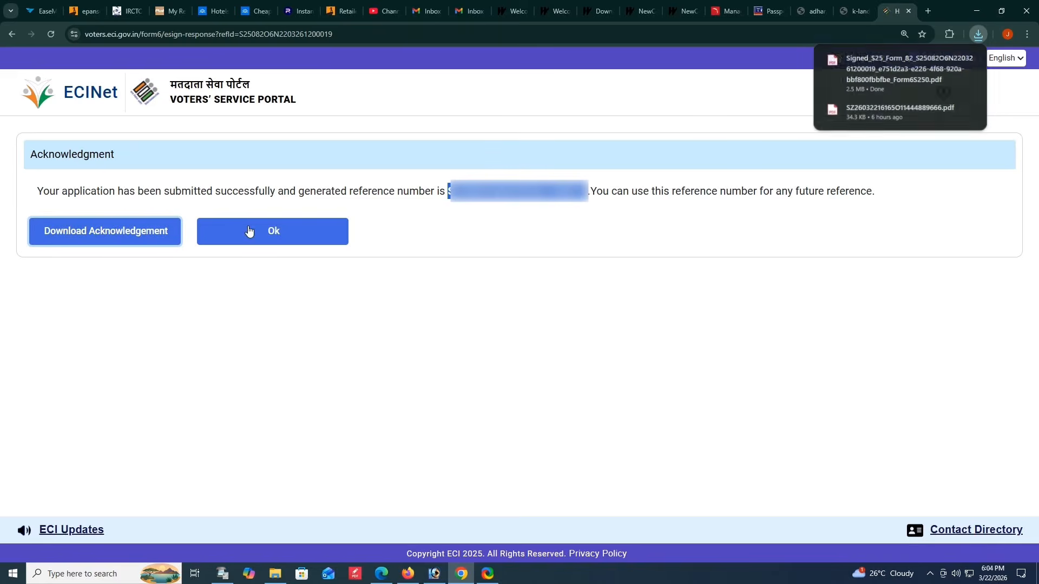
click(262, 234)
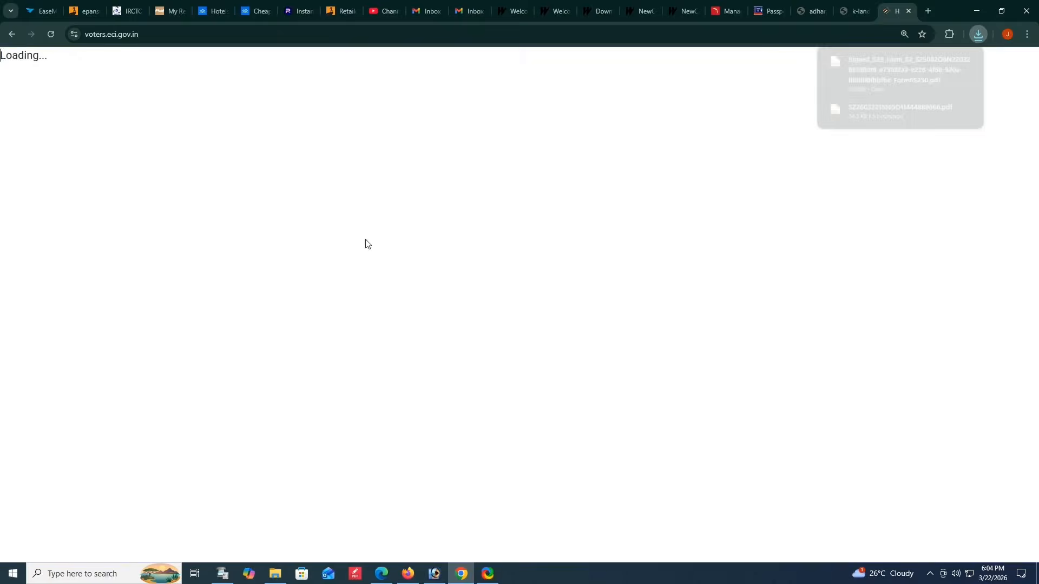
- Open the downloaded signed Form 6 PDF and print all its pages in one copy
click(909, 68)
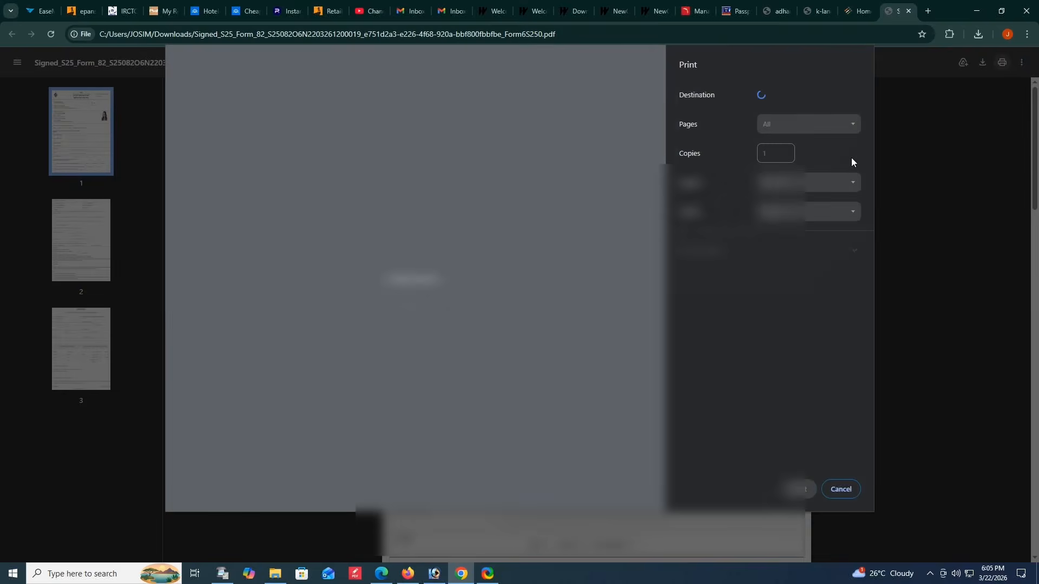
click(788, 491)
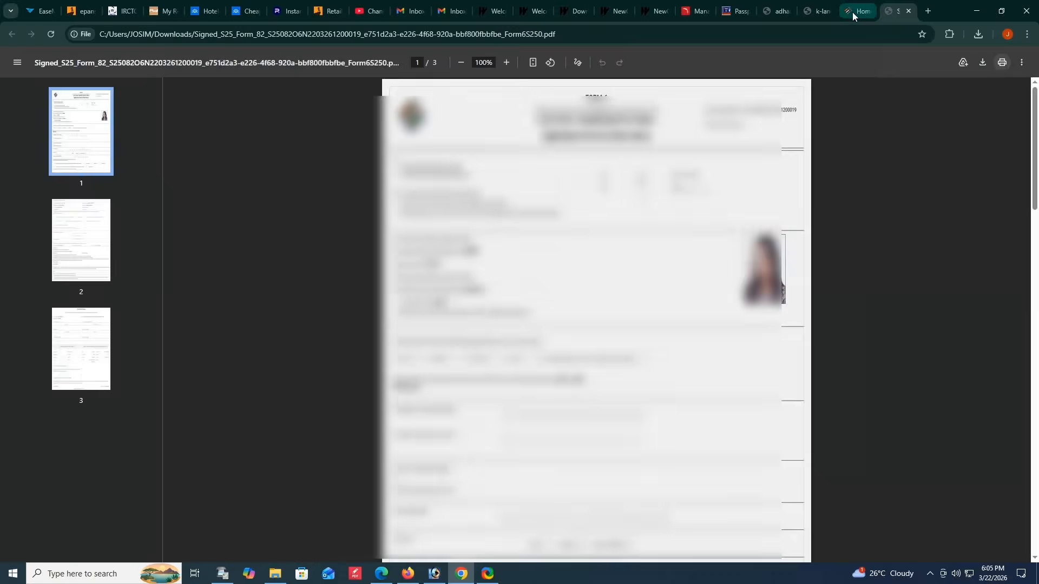
- Return to the Voters' Service Portal and look up the application's status using the copied reference number
click(852, 12)
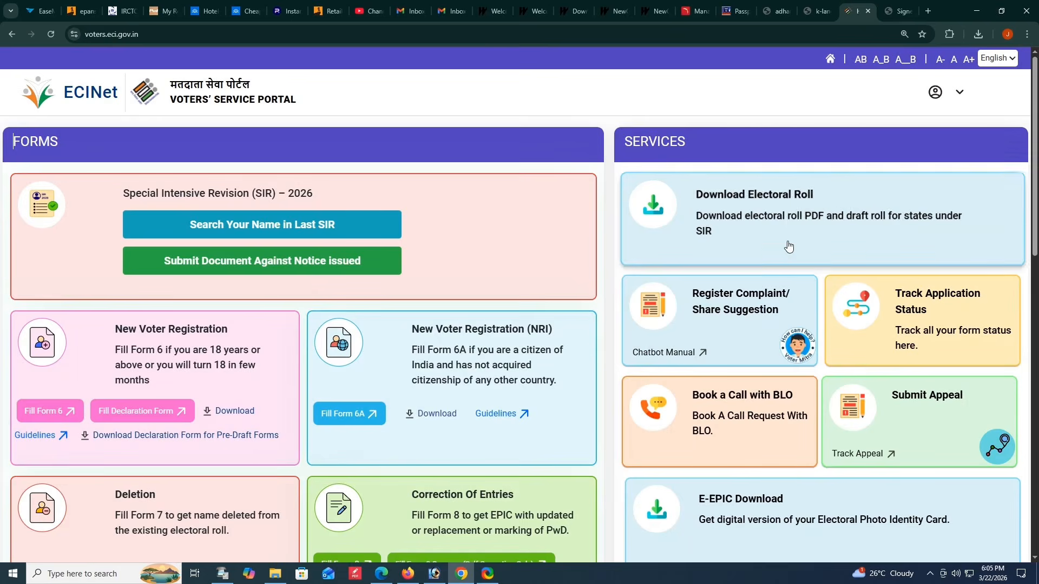
click(927, 299)
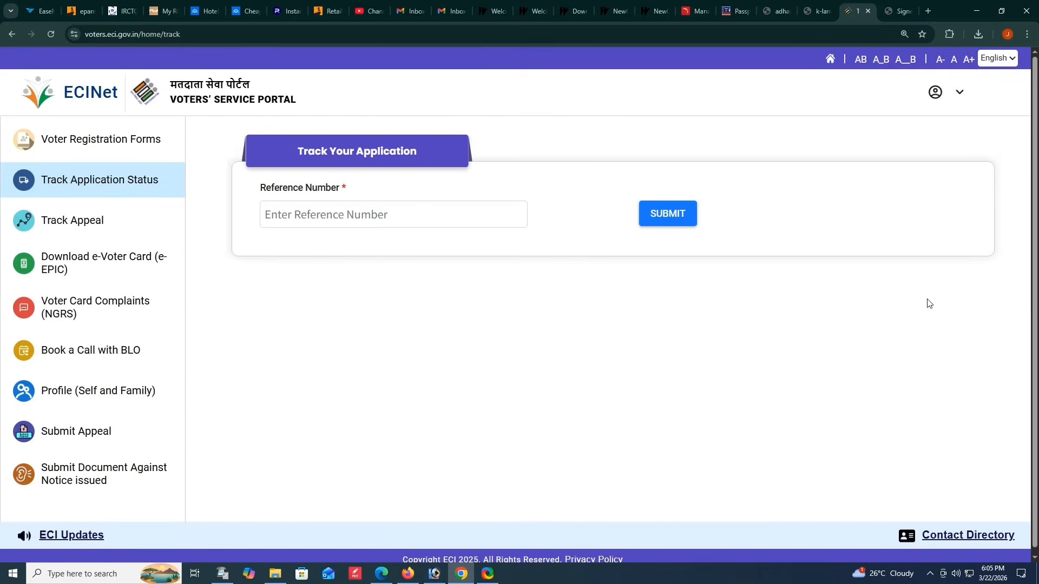
click(370, 220)
key(ctrl+v)
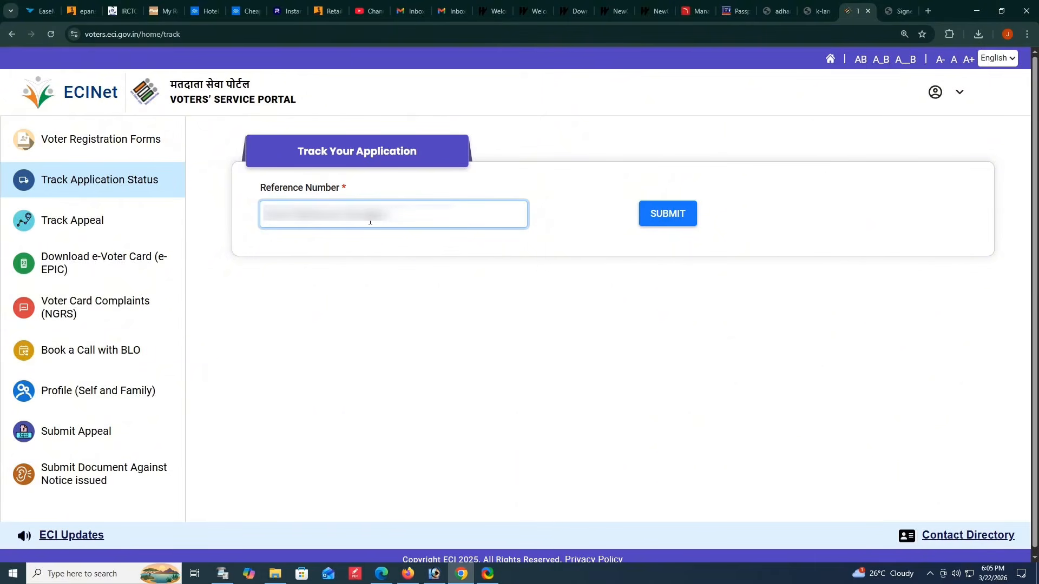
click(665, 219)
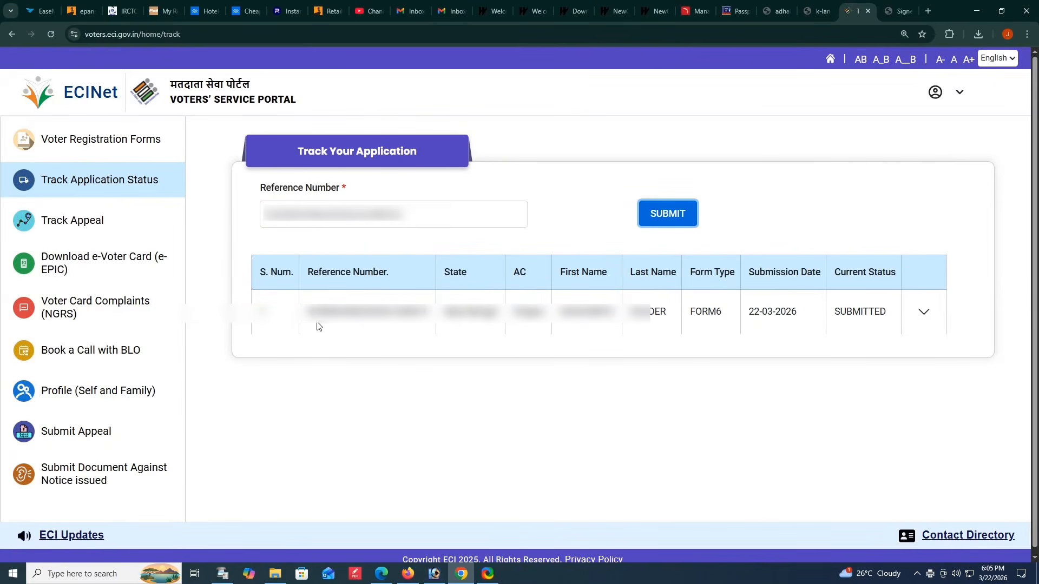
- Examine the tracked Form 6 application's row and expand its status timeline
drag(307, 318, 869, 308)
click(906, 327)
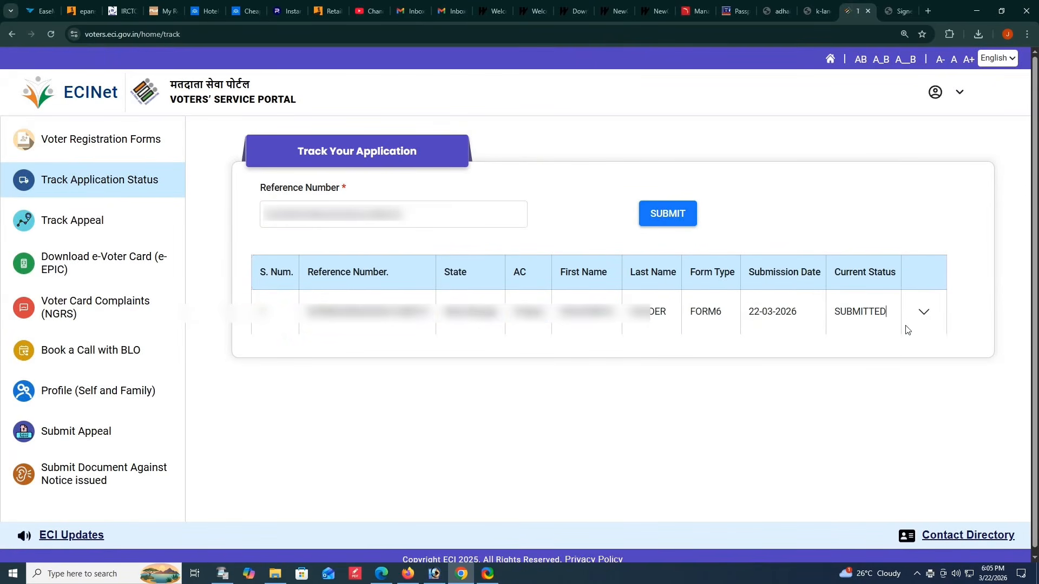
click(927, 316)
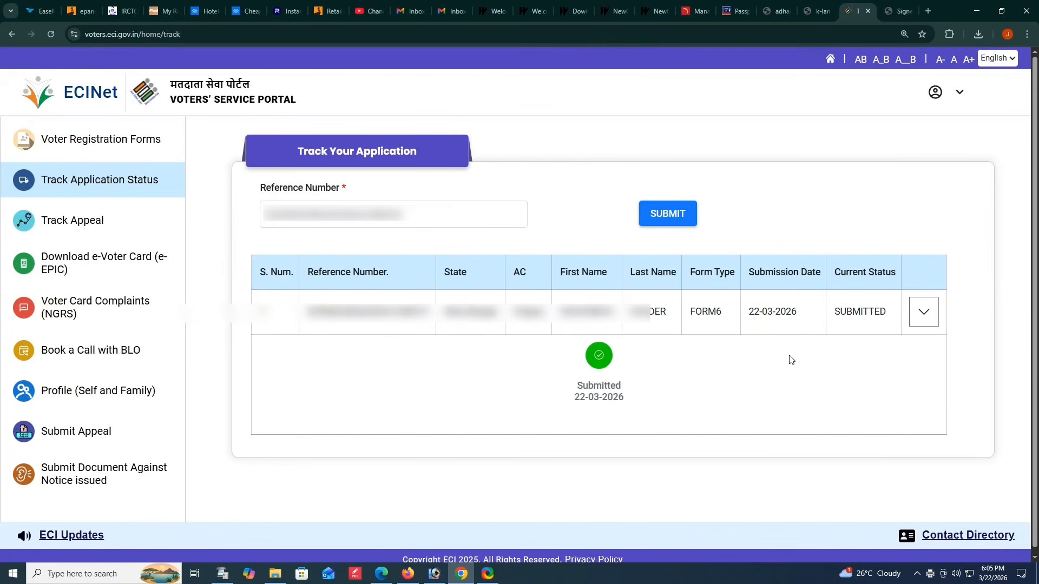
click(726, 401)
click(947, 349)
- Open the e-Voter Card (e-EPIC) download page and choose Form Reference No as the lookup method
click(104, 274)
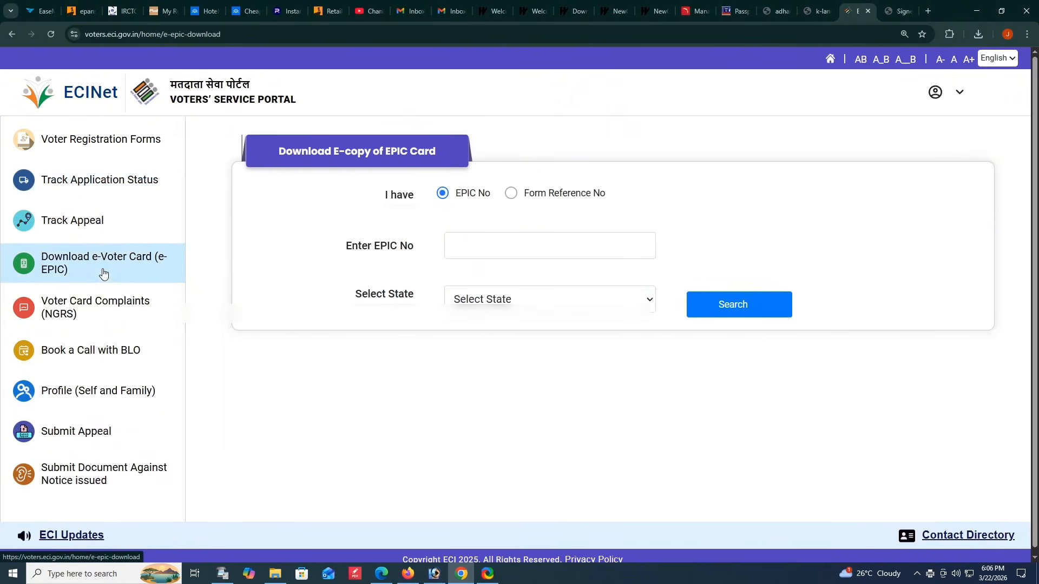
click(485, 246)
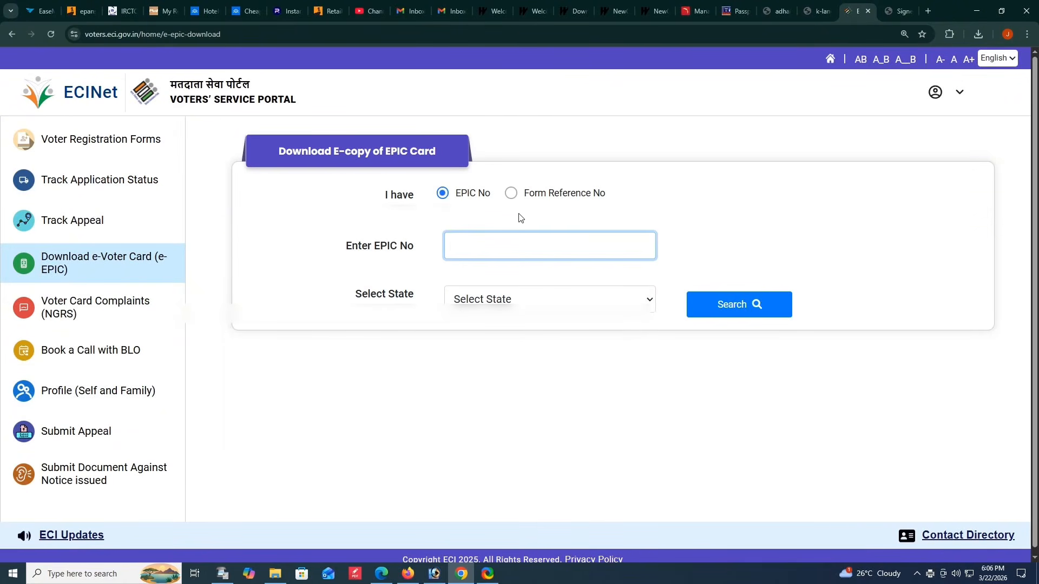
click(512, 193)
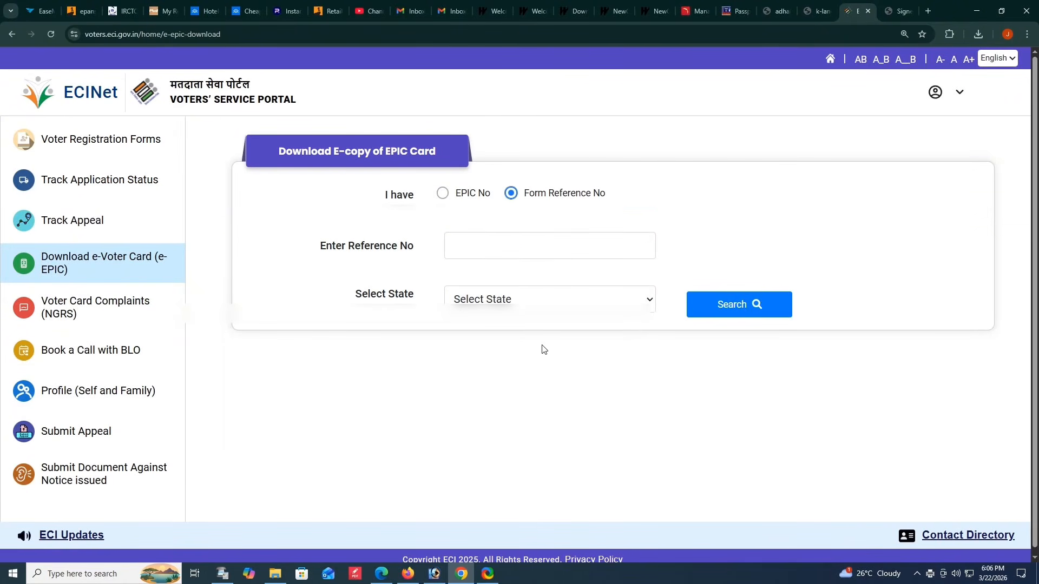
click(916, 573)
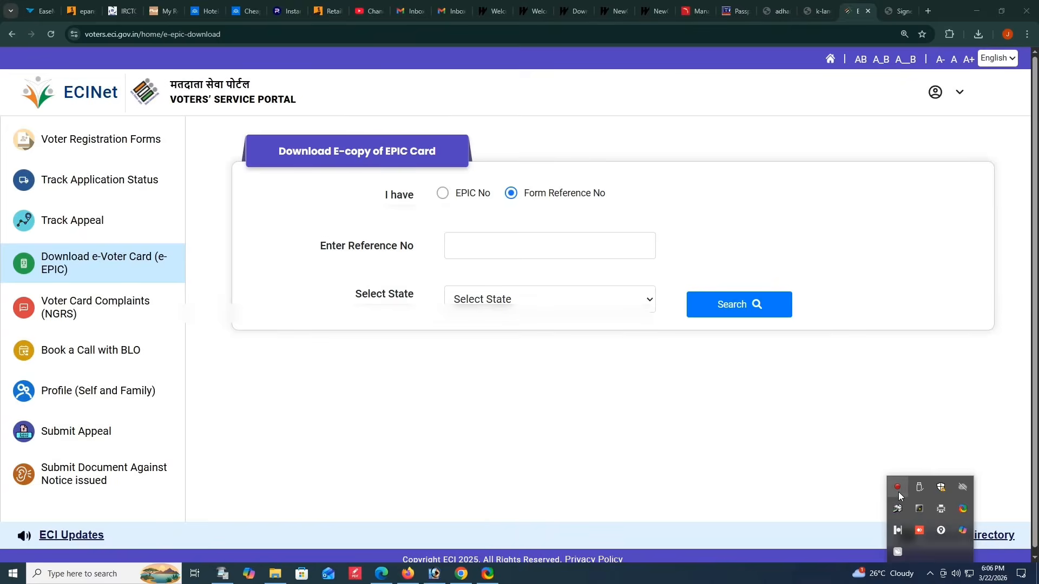
click(898, 491)
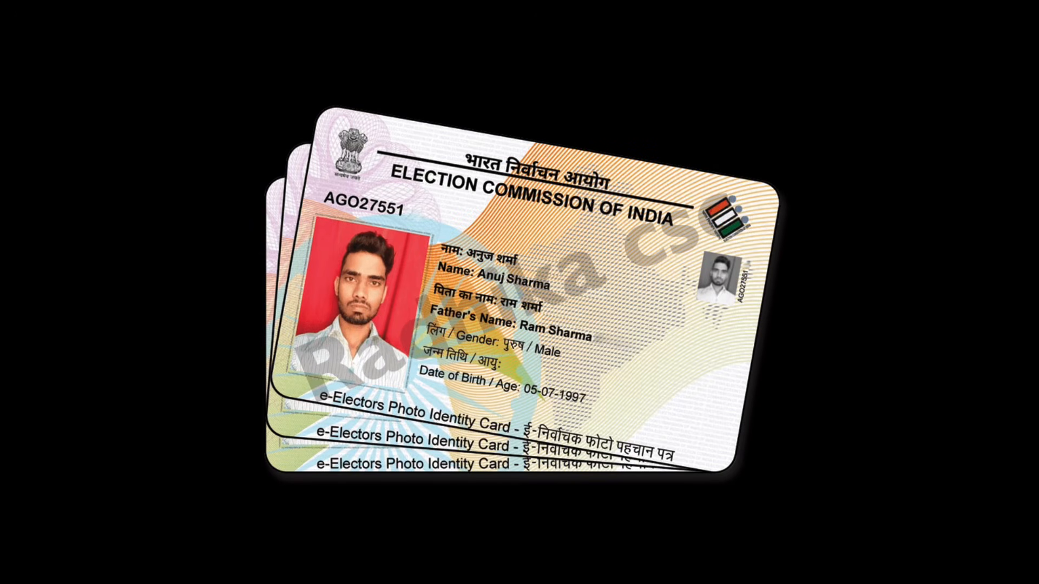